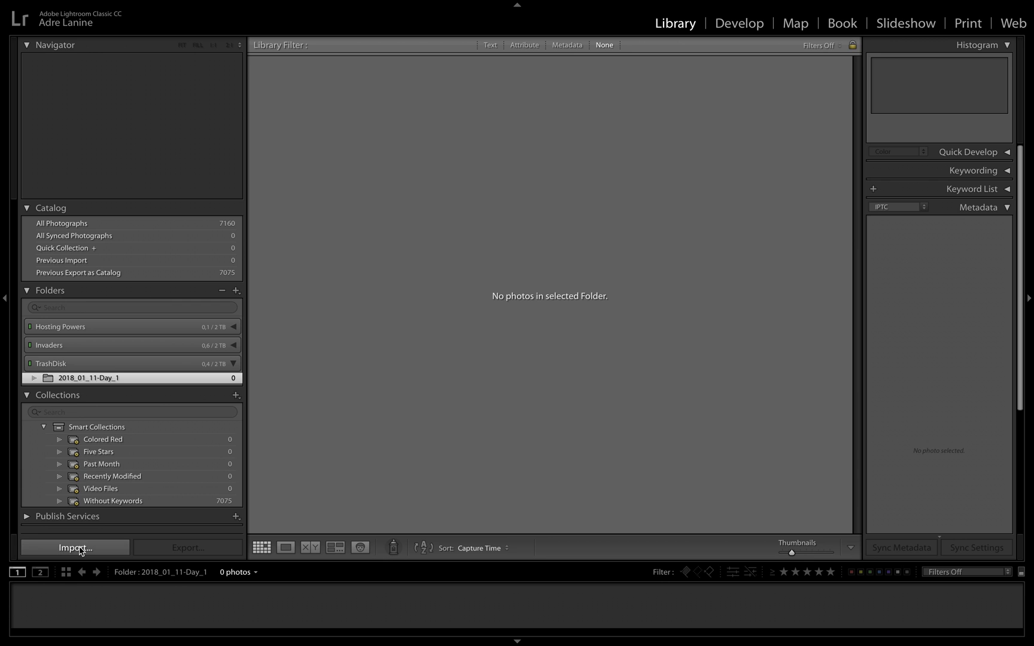
Step: Start importing photos and videos, and choose the Lyon folder under TrashDisk, 2018, Places as the source
{"action": "left_click", "coordinate": [95, 6]}
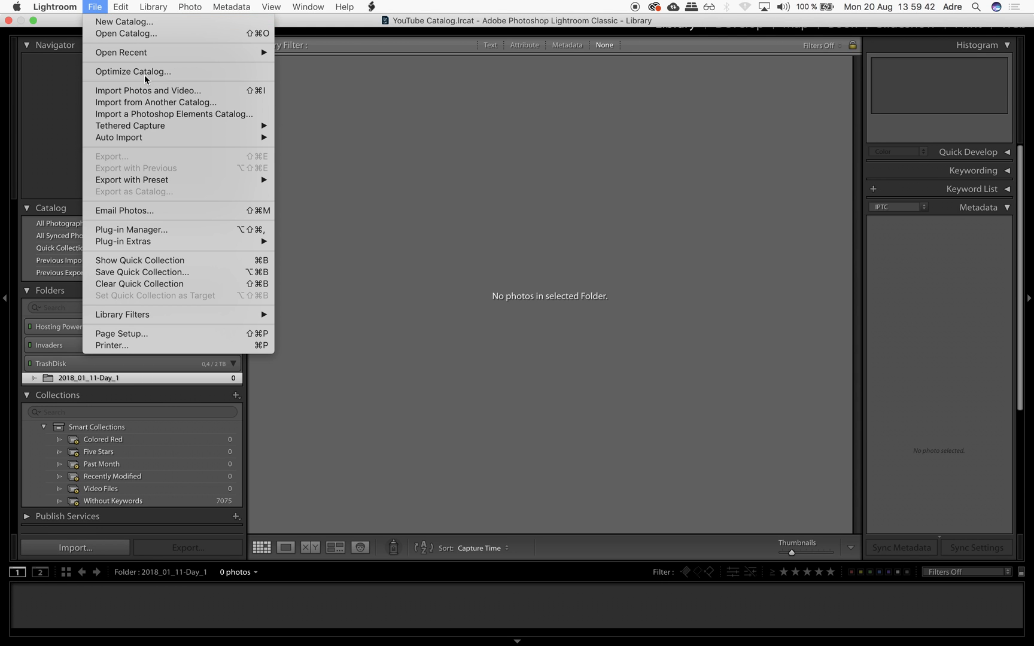
{"action": "left_click", "coordinate": [139, 91]}
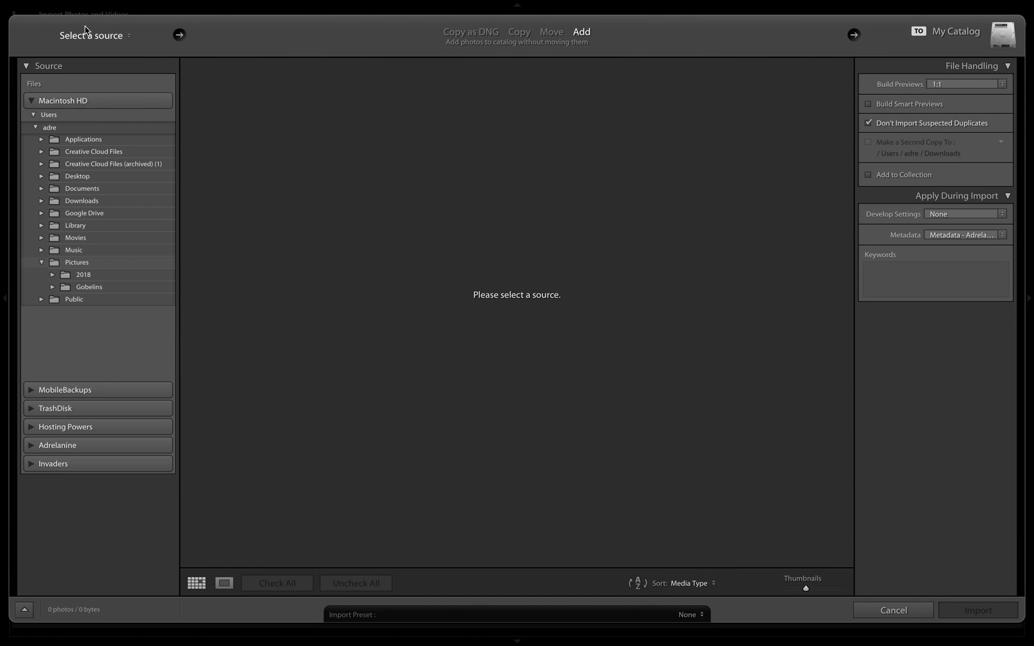
{"action": "left_click", "coordinate": [31, 100]}
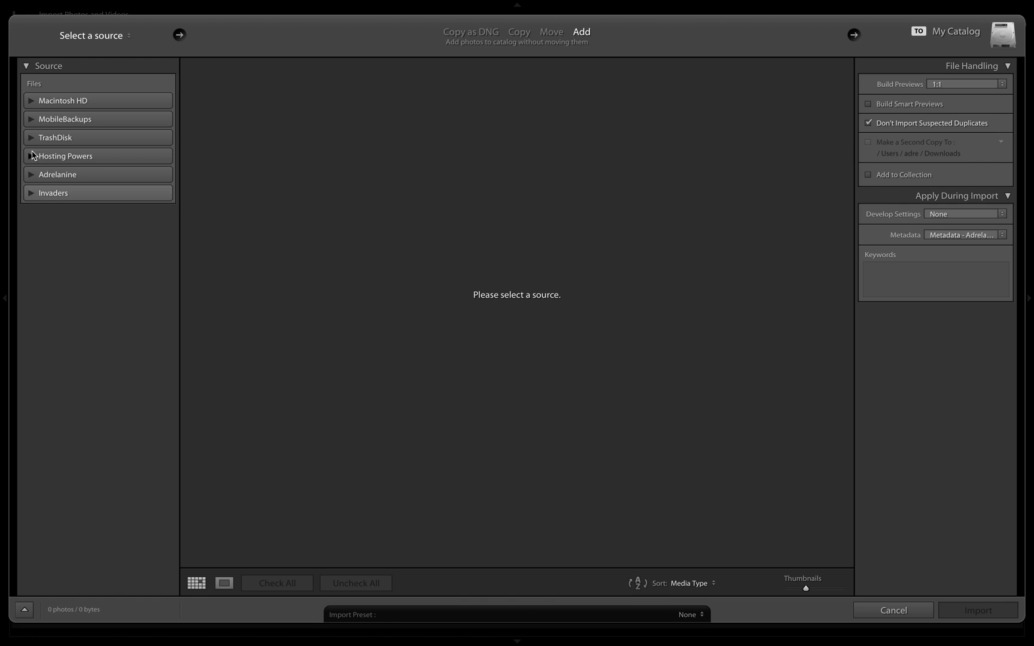
{"action": "left_click", "coordinate": [31, 139]}
{"action": "left_click", "coordinate": [37, 151]}
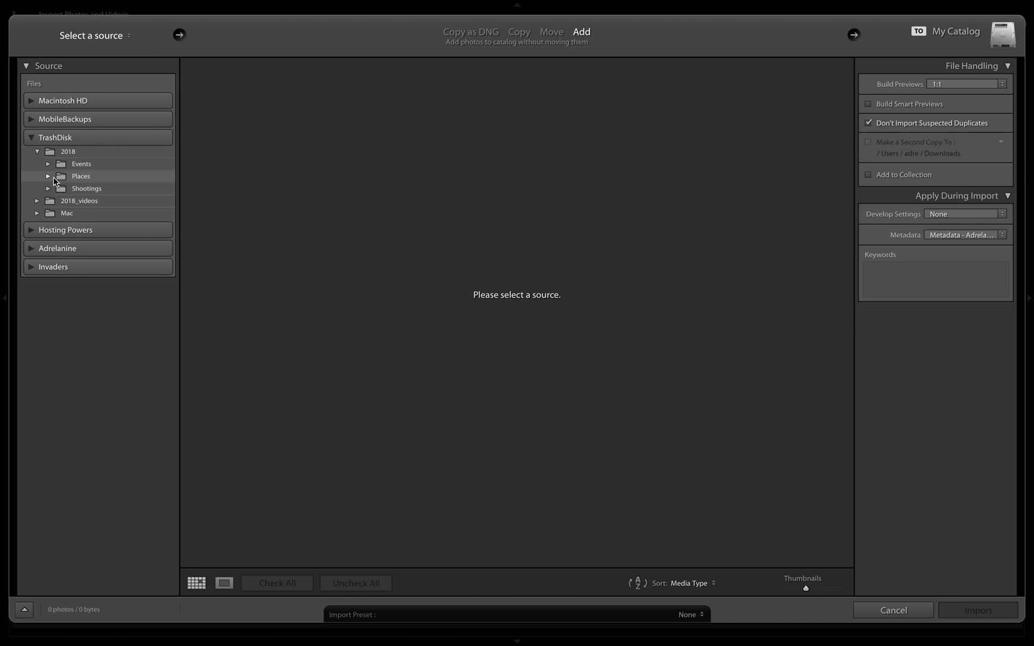
{"action": "left_click", "coordinate": [48, 176]}
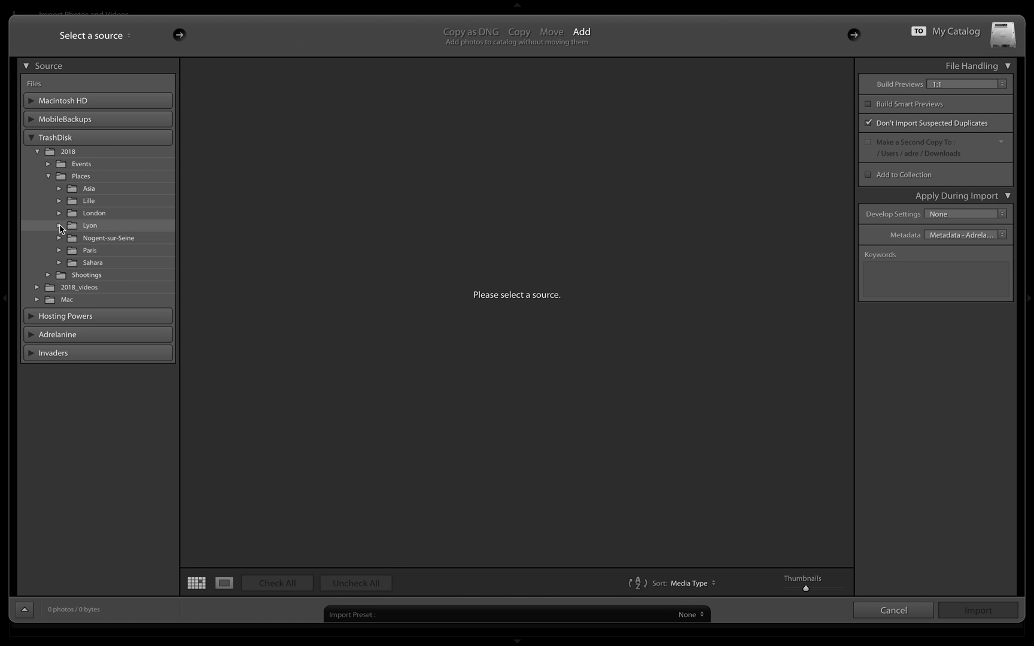
{"action": "left_click", "coordinate": [59, 225]}
{"action": "left_click", "coordinate": [108, 227]}
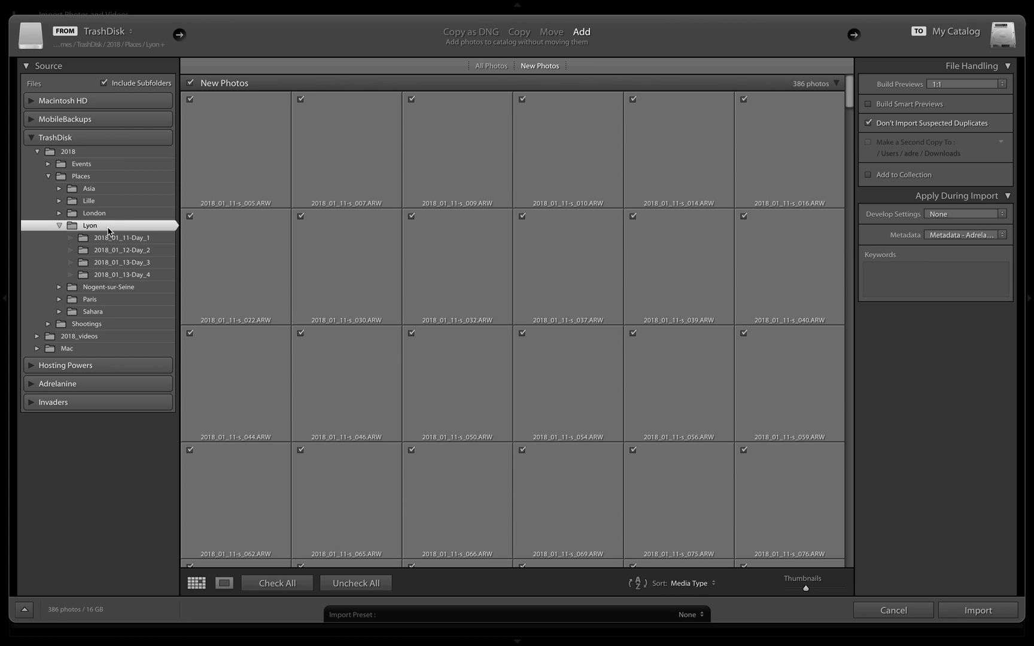
Step: Exclude the Lyon subfolders, include them again, and narrow the source to the 2018_01_11-Day_1 folder
{"action": "left_click", "coordinate": [104, 84]}
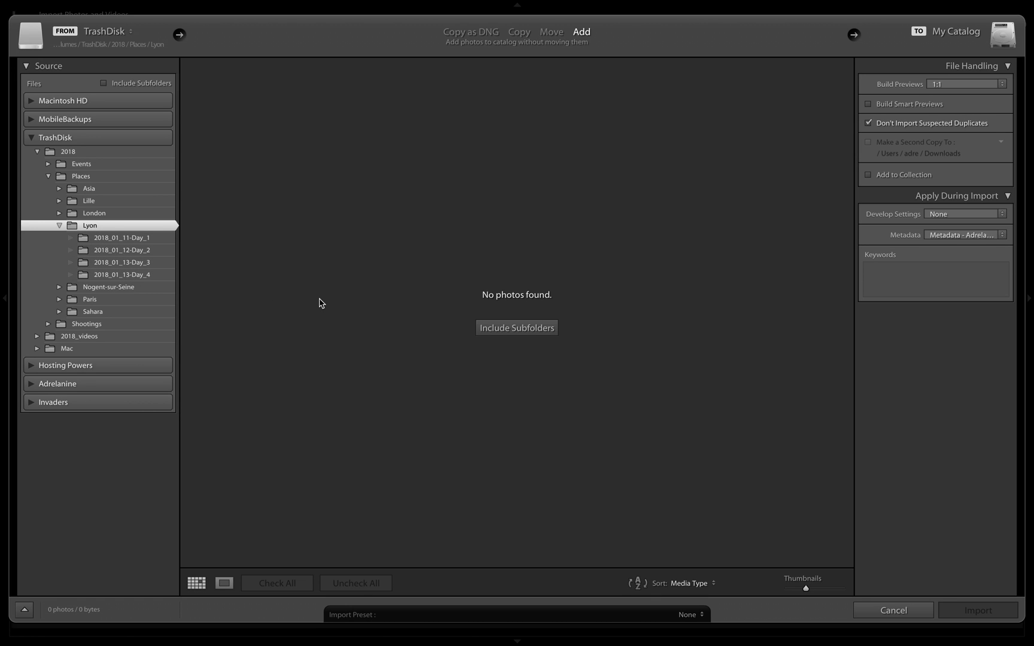
{"action": "left_click", "coordinate": [535, 333]}
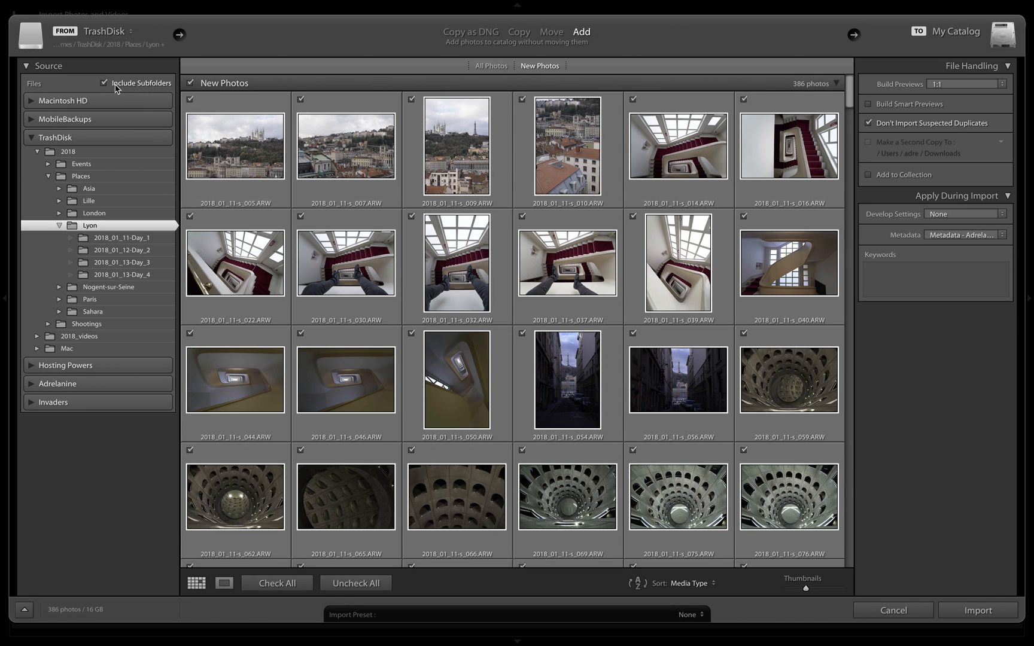
{"action": "left_click", "coordinate": [132, 242]}
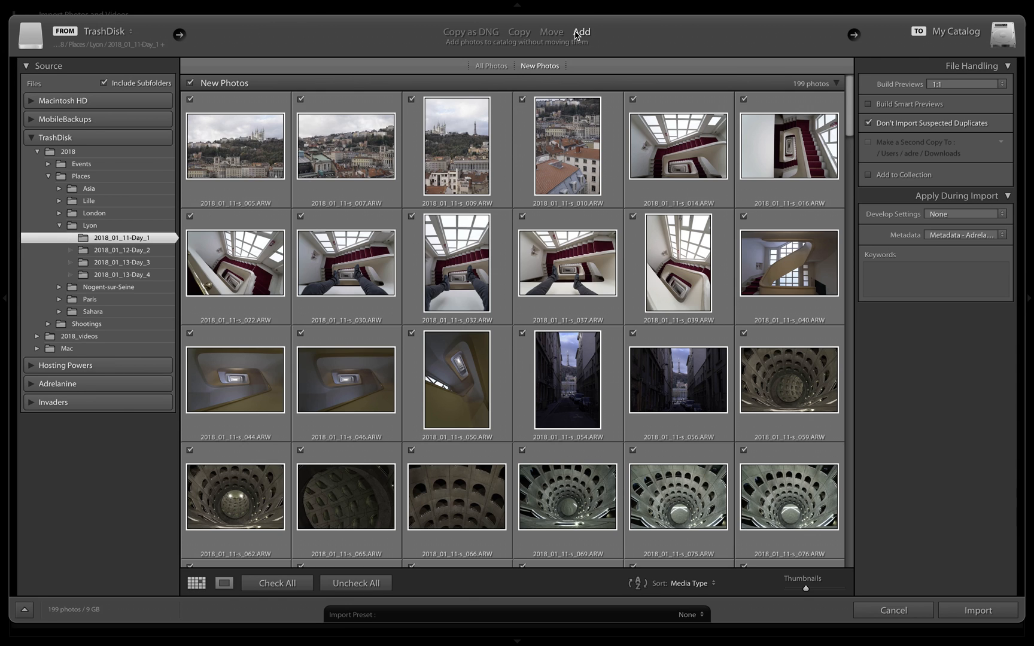
Step: Try the Move, Copy and Copy as DNG import methods, and return to Add so the photos stay in place
{"action": "left_click", "coordinate": [551, 32]}
{"action": "left_click", "coordinate": [519, 33]}
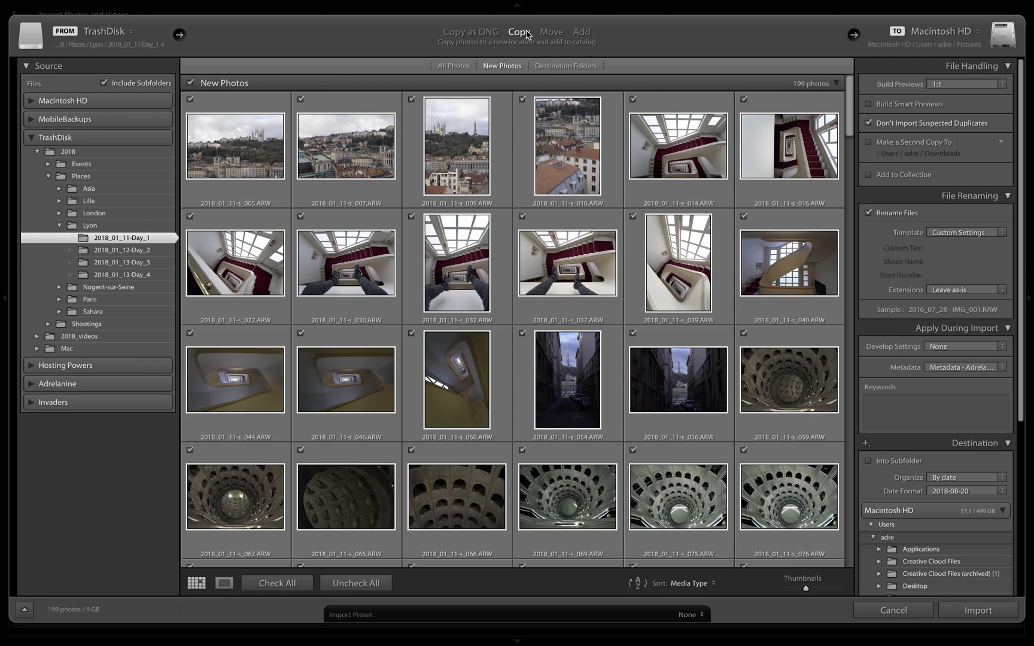
{"action": "left_click", "coordinate": [483, 33]}
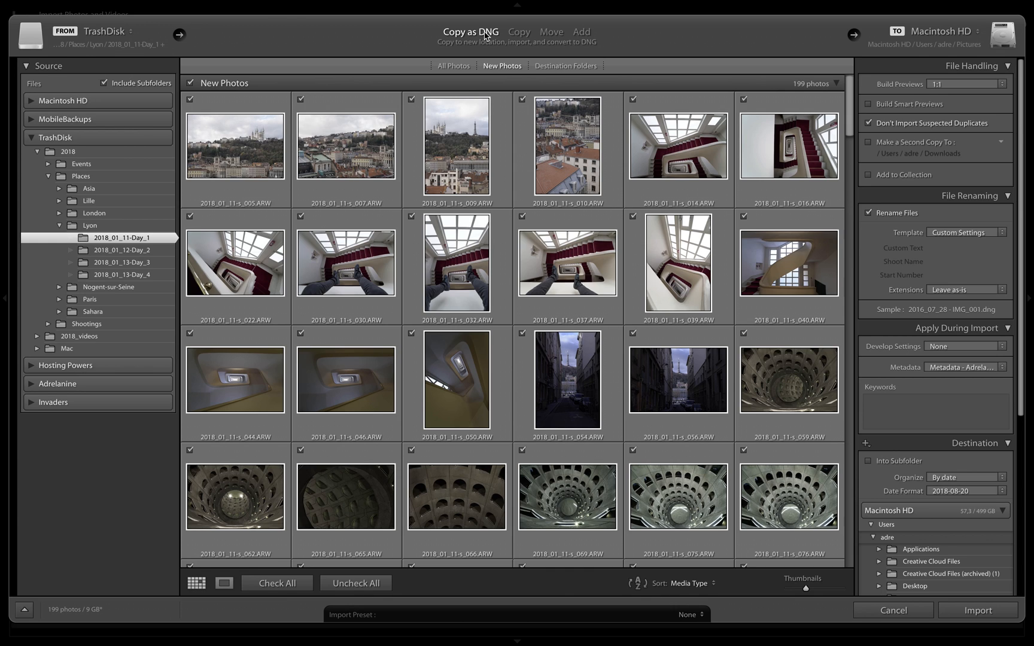
{"action": "left_click", "coordinate": [581, 33]}
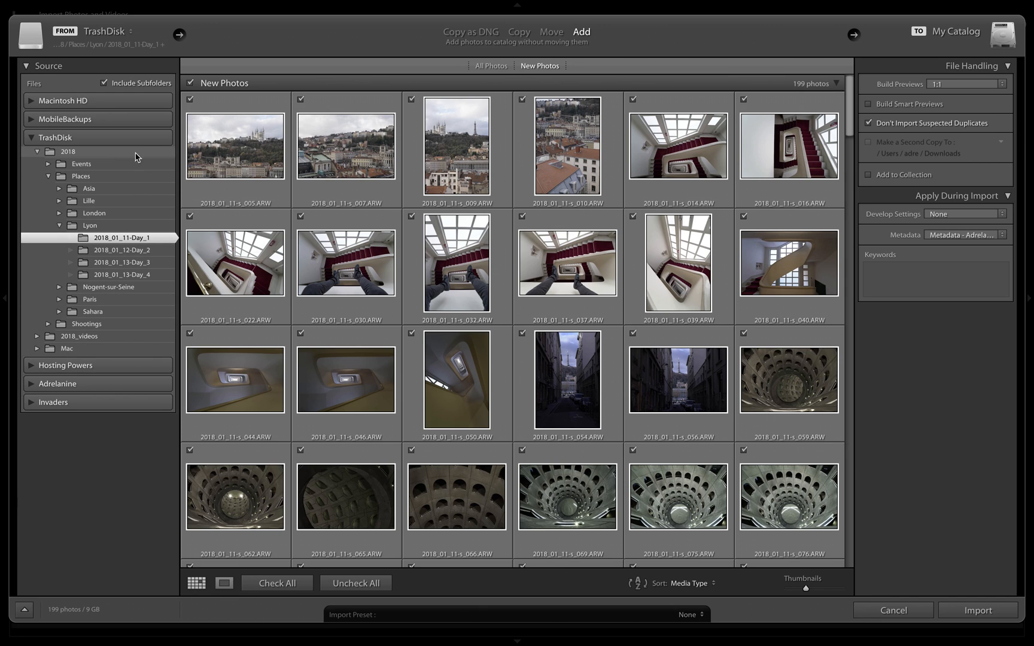
{"action": "left_click", "coordinate": [519, 33]}
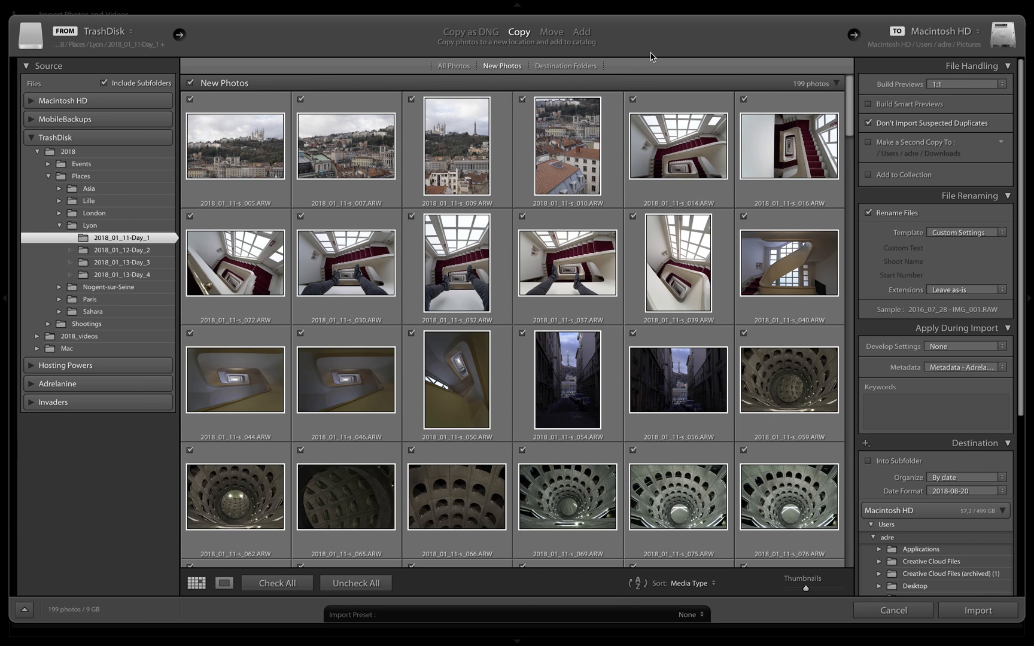
{"action": "left_click", "coordinate": [584, 33]}
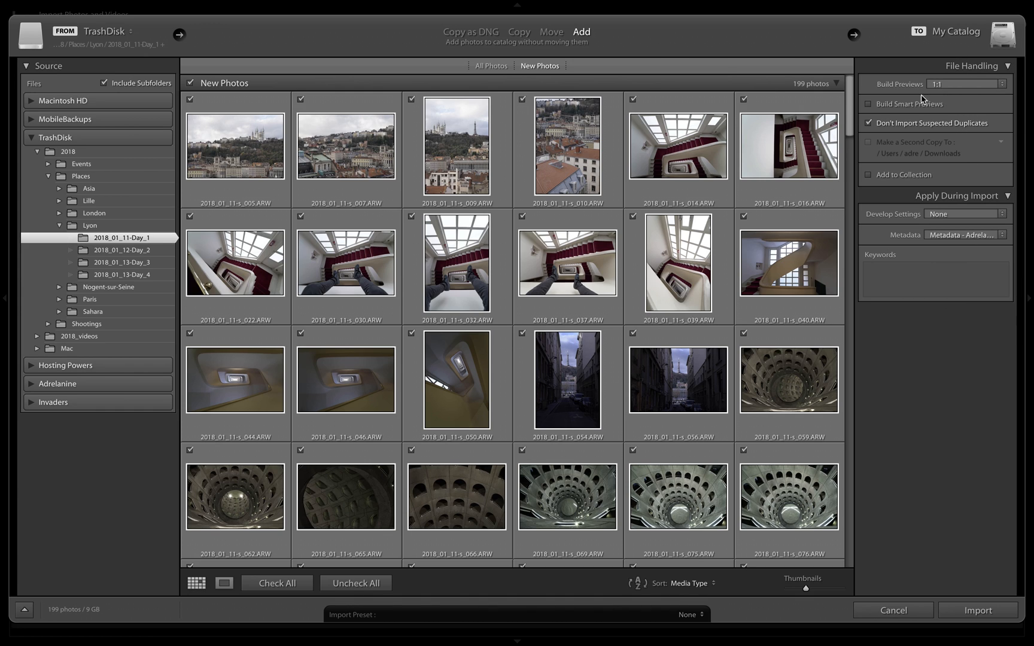
Step: Set the previews built on import to Minimal and browse through the Day_1 photo thumbnails
{"action": "left_click", "coordinate": [940, 87]}
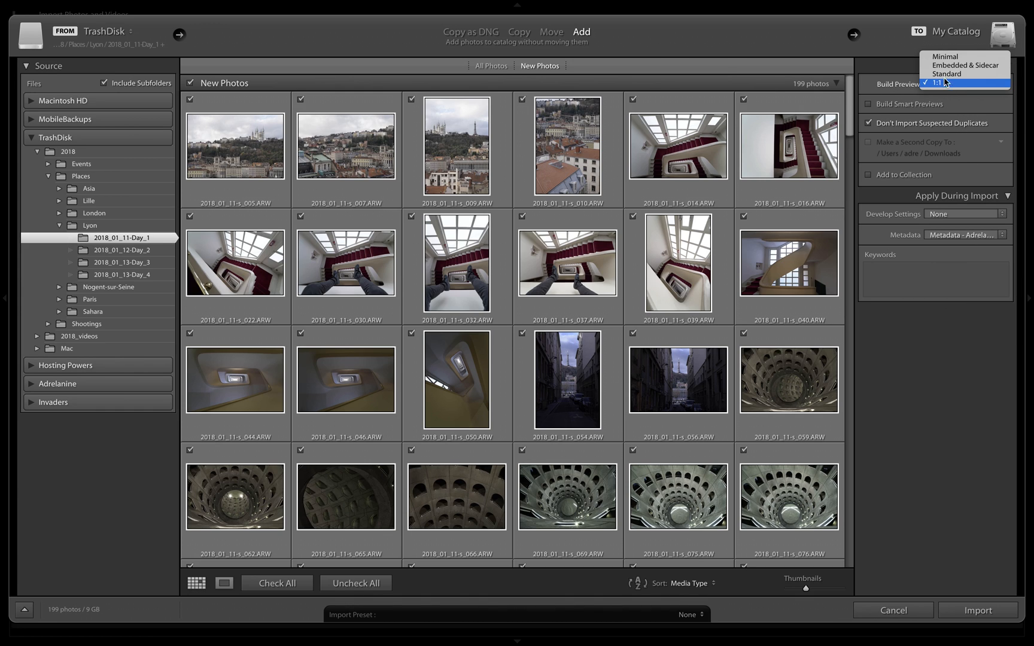
{"action": "left_click", "coordinate": [946, 57]}
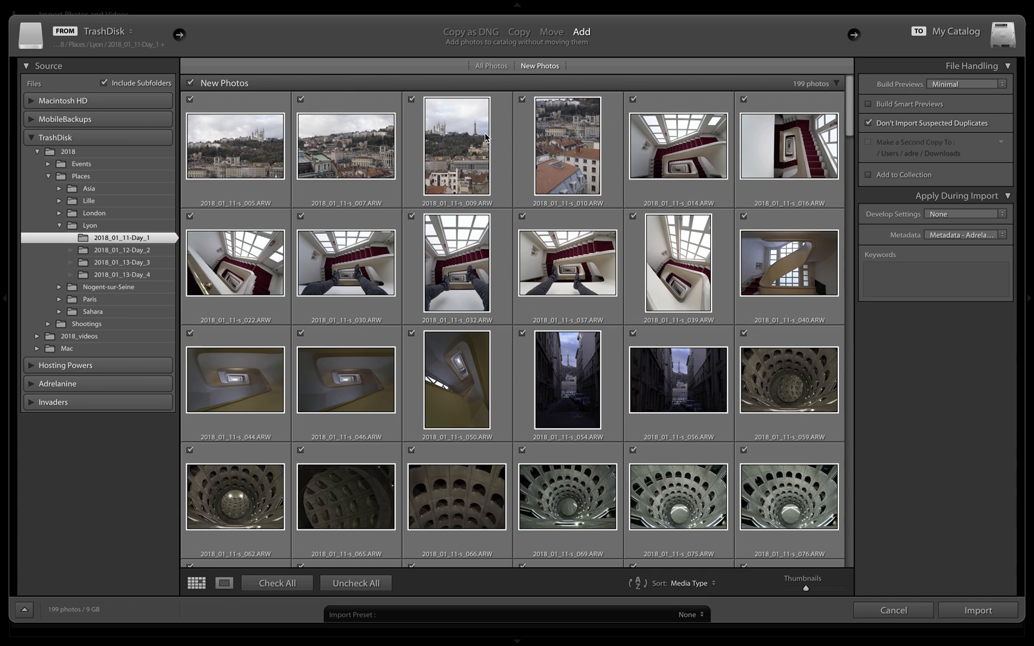
{"action": "scroll", "coordinate": [749, 170], "scroll_direction": "down", "scroll_amount": 8}
{"action": "scroll", "coordinate": [748, 173], "scroll_direction": "down", "scroll_amount": 15}
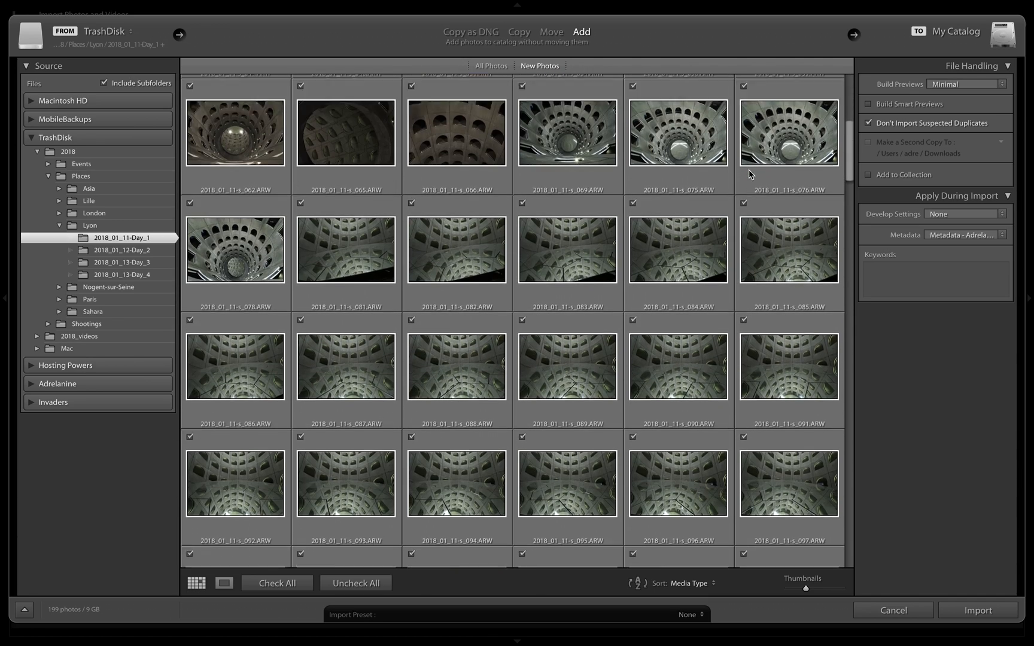
{"action": "scroll", "coordinate": [749, 184], "scroll_direction": "down", "scroll_amount": 12}
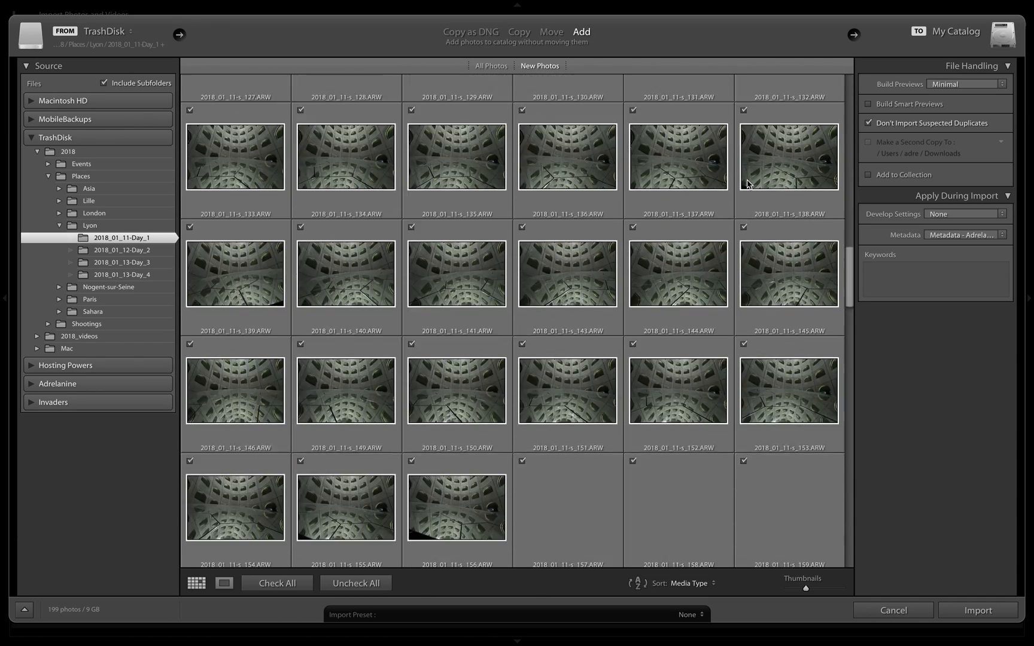
{"action": "scroll", "coordinate": [748, 185], "scroll_direction": "down", "scroll_amount": 12}
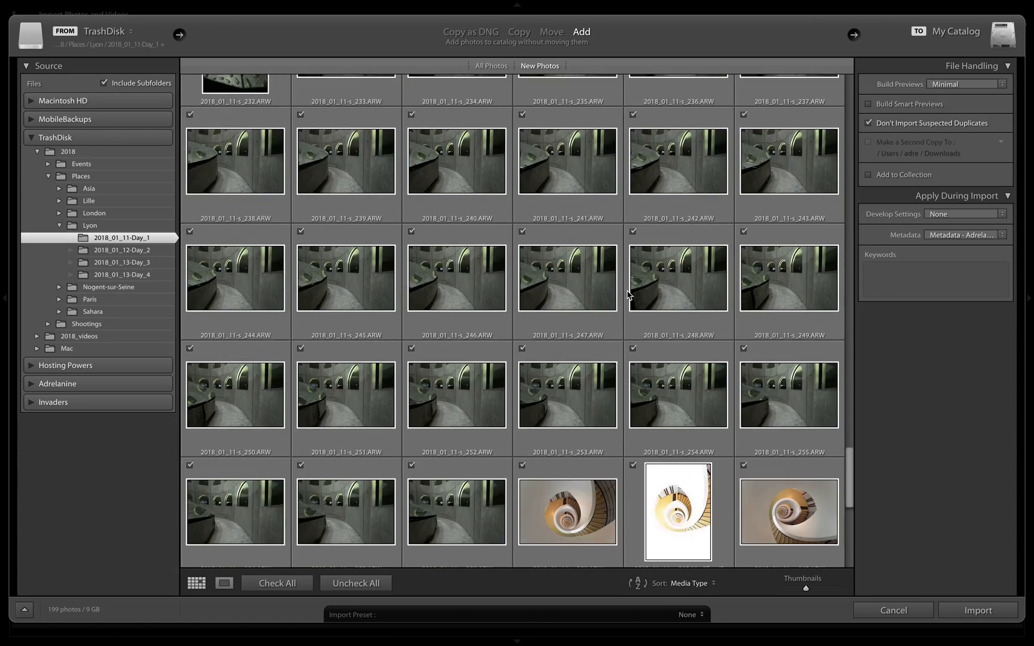
{"action": "scroll", "coordinate": [622, 276], "scroll_direction": "up", "scroll_amount": 18}
{"action": "scroll", "coordinate": [595, 197], "scroll_direction": "up", "scroll_amount": 15}
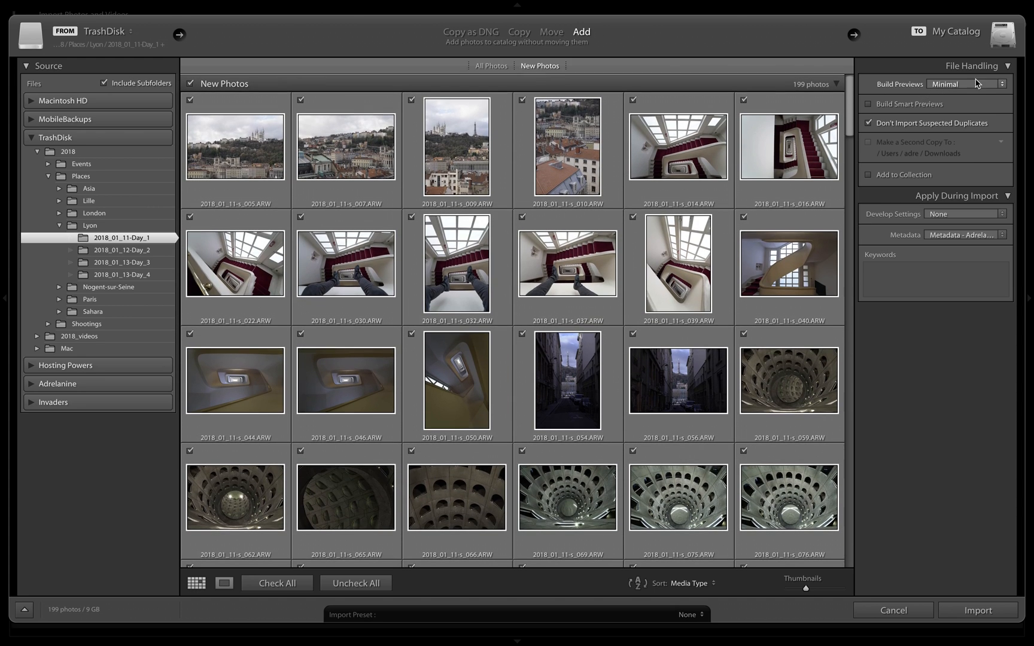
Step: Change the previews built on import to Embedded & Sidecar and look over the photo thumbnails
{"action": "left_click", "coordinate": [977, 84]}
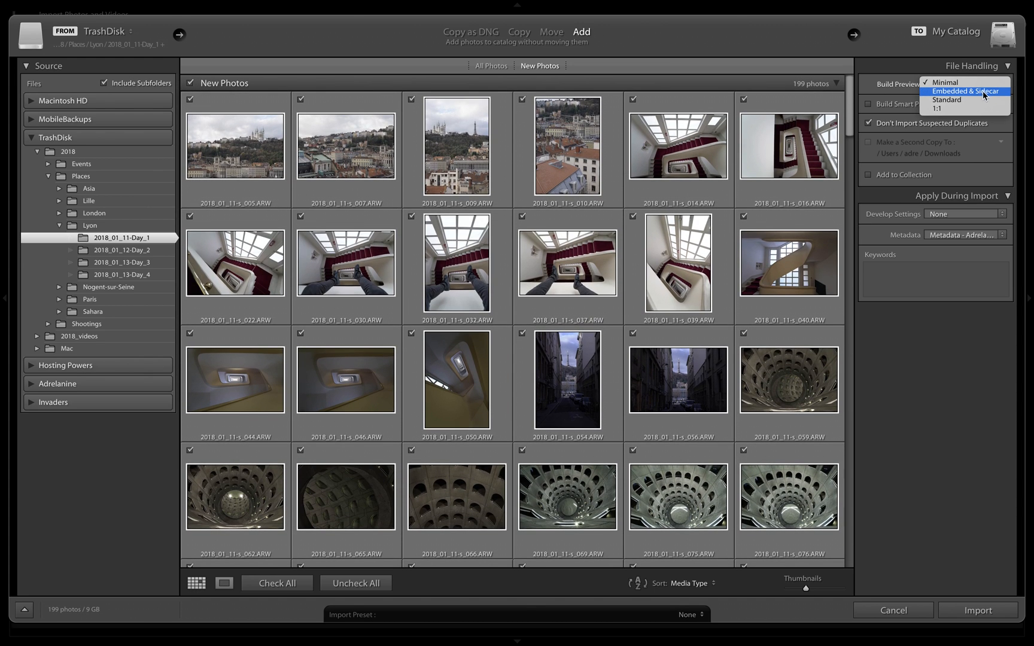
{"action": "left_click", "coordinate": [991, 95]}
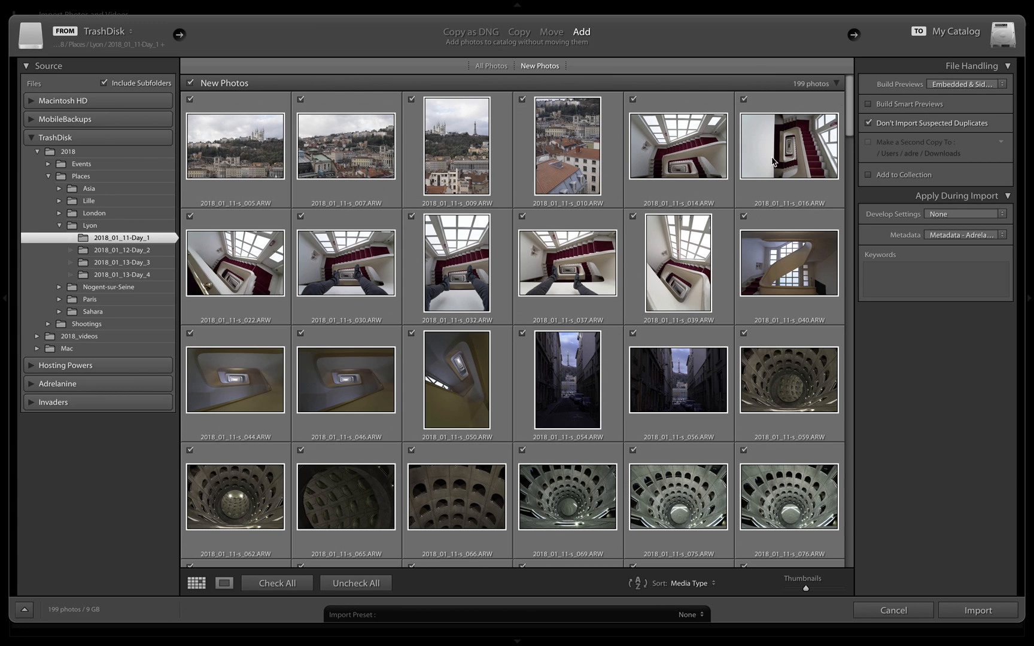
{"action": "scroll", "coordinate": [391, 178], "scroll_direction": "down", "scroll_amount": 15}
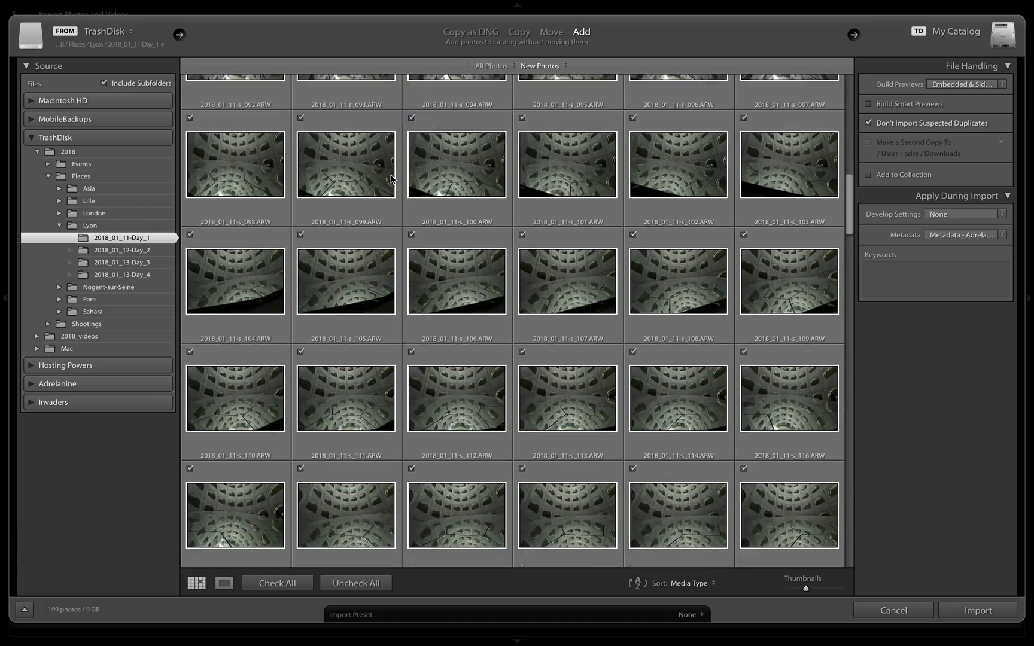
{"action": "scroll", "coordinate": [392, 179], "scroll_direction": "up", "scroll_amount": 15}
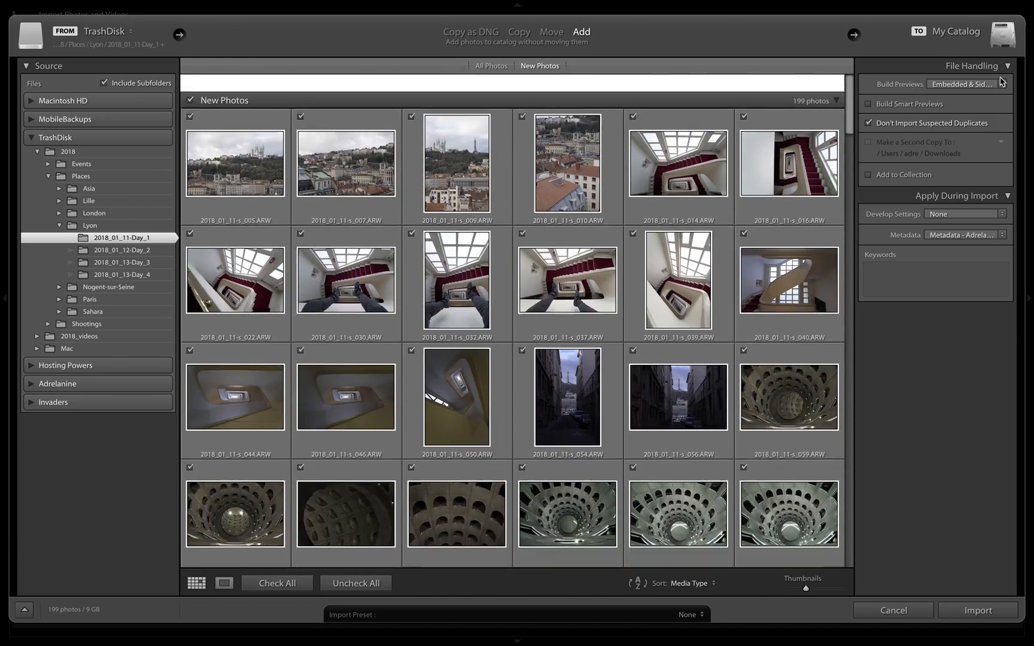
Step: Try Standard previews while browsing the Day_1 photos, and set the previews built on import to 1:1
{"action": "left_click", "coordinate": [1001, 82]}
{"action": "left_click", "coordinate": [965, 90]}
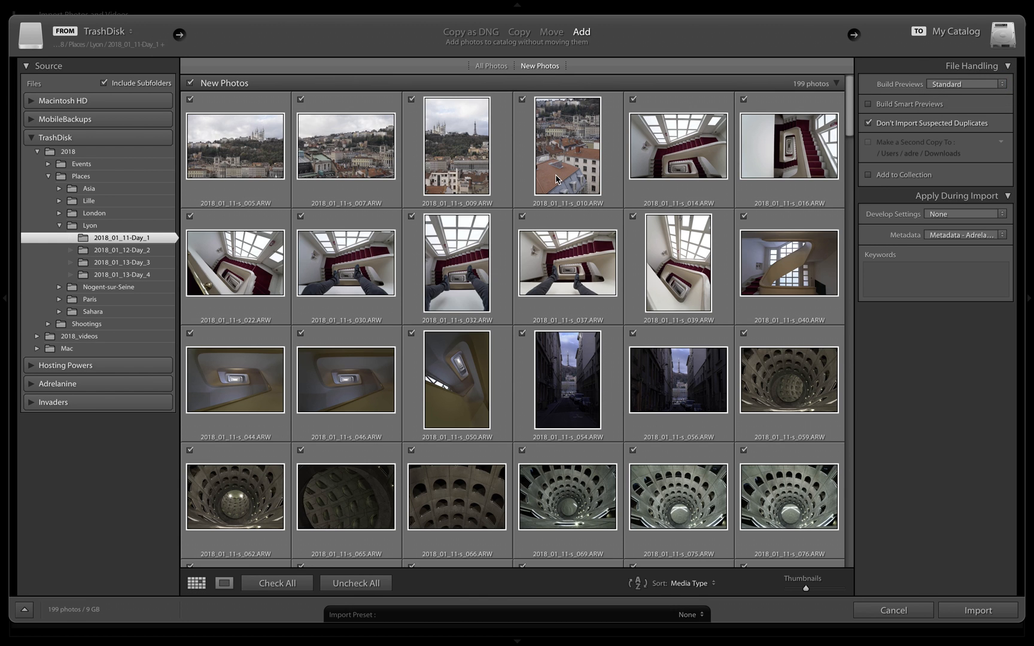
{"action": "scroll", "coordinate": [556, 178], "scroll_direction": "down", "scroll_amount": 20}
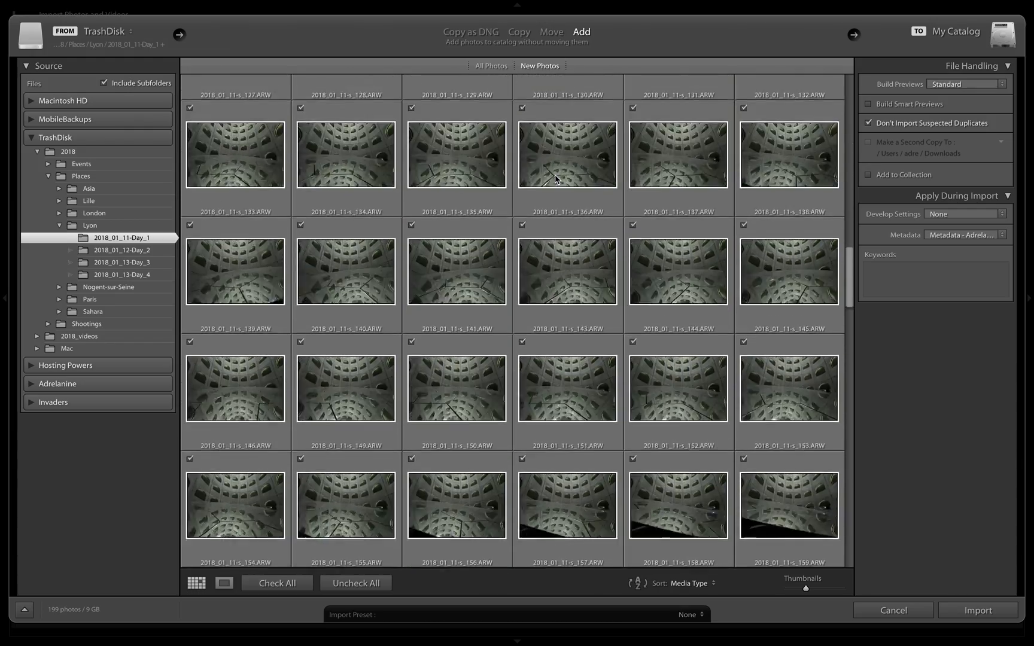
{"action": "scroll", "coordinate": [555, 178], "scroll_direction": "down", "scroll_amount": 15}
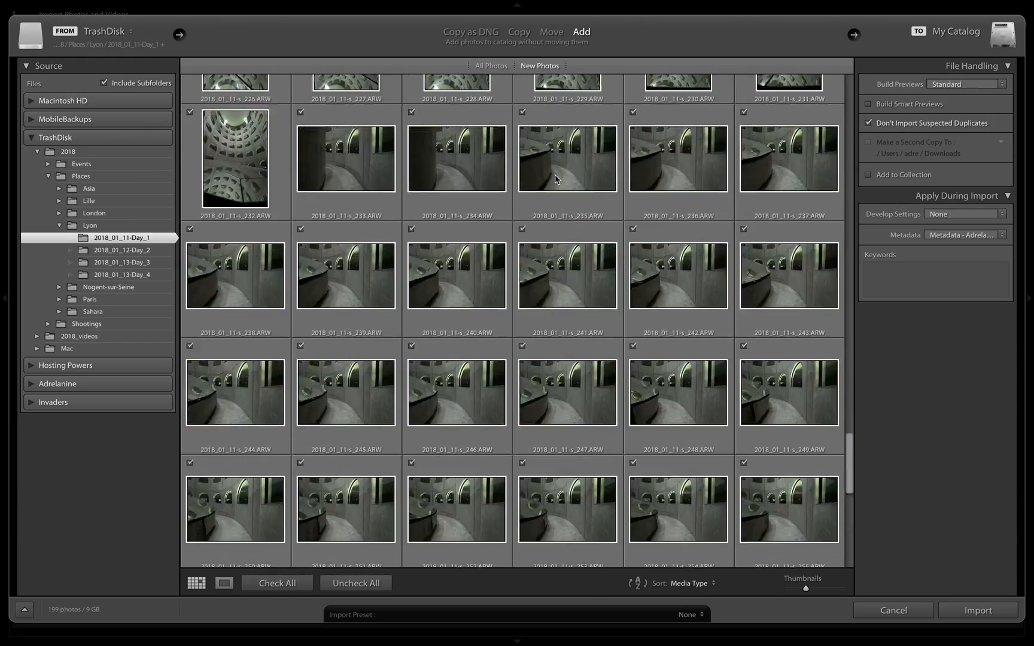
{"action": "scroll", "coordinate": [556, 178], "scroll_direction": "up", "scroll_amount": 20}
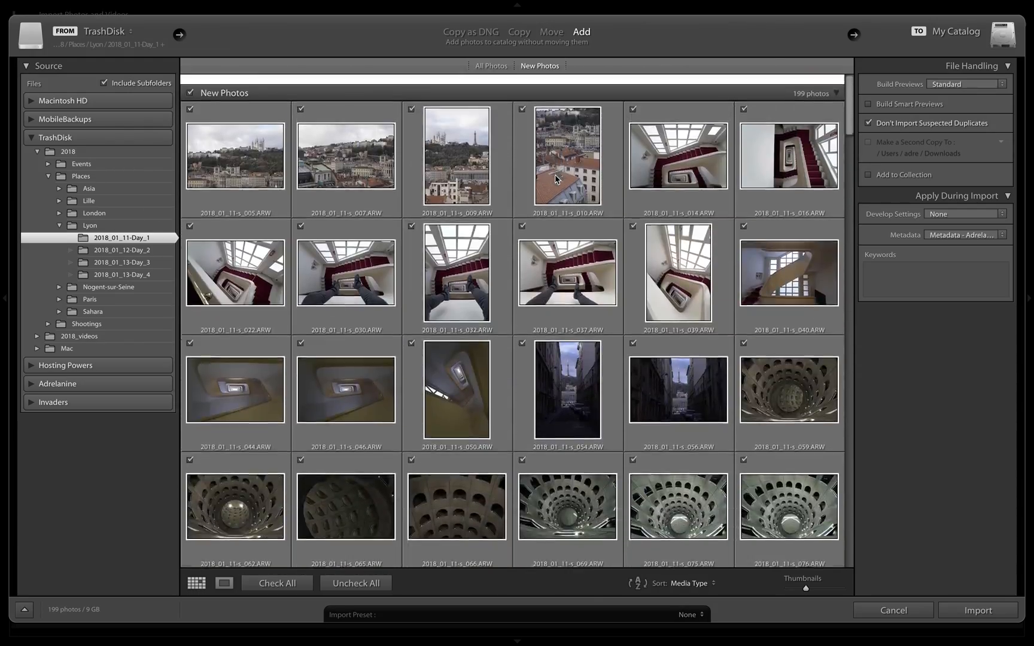
{"action": "left_click", "coordinate": [963, 84]}
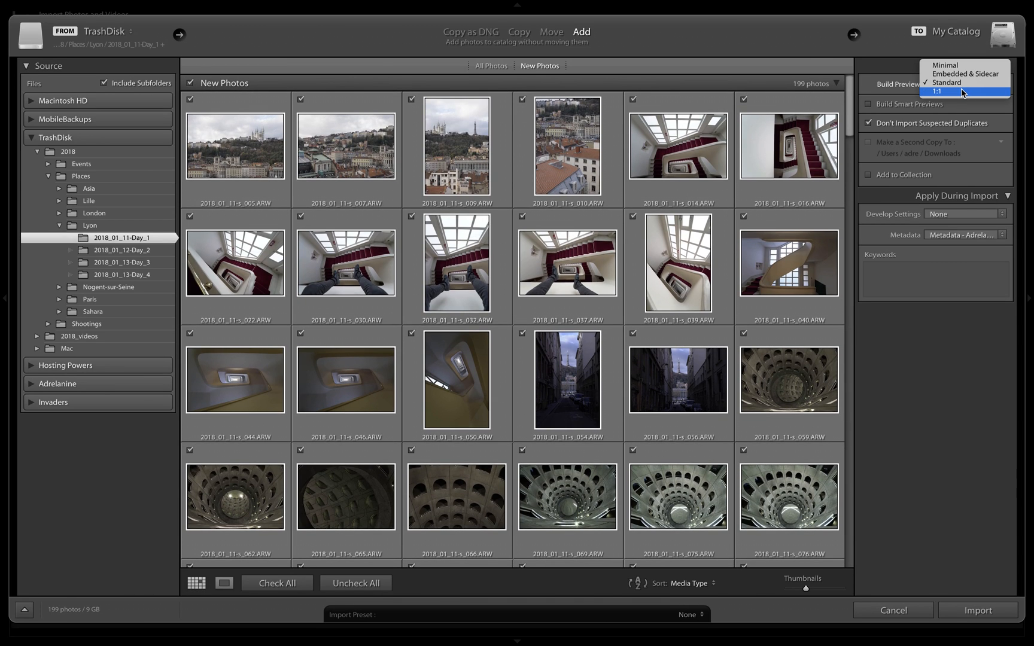
{"action": "left_click", "coordinate": [962, 92]}
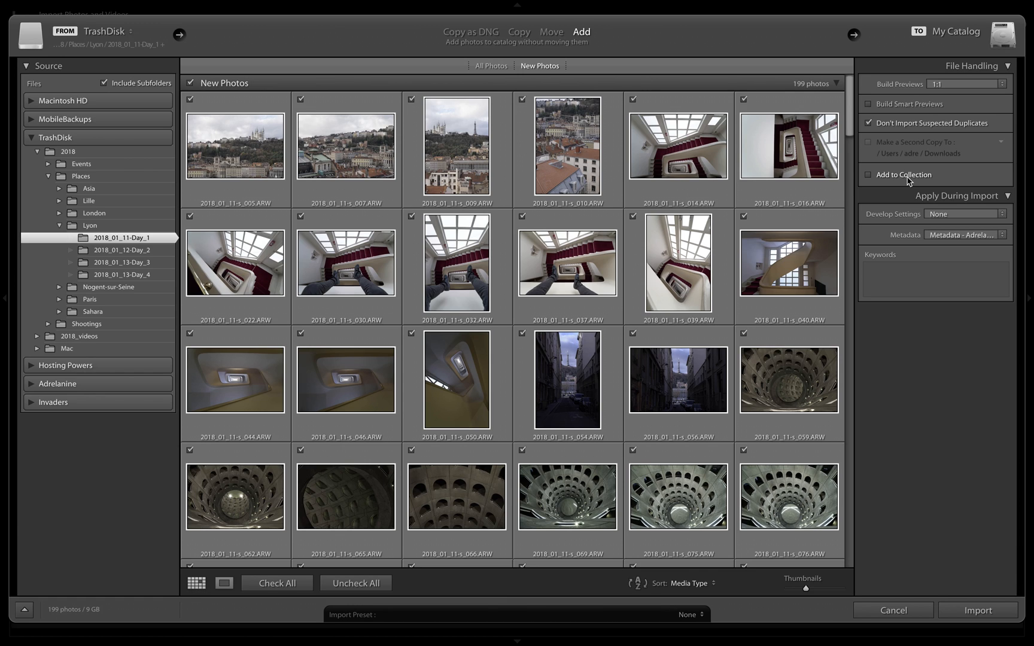
Step: Look over the develop presets that can be applied during import, keeping the setting at None
{"action": "left_click", "coordinate": [937, 214]}
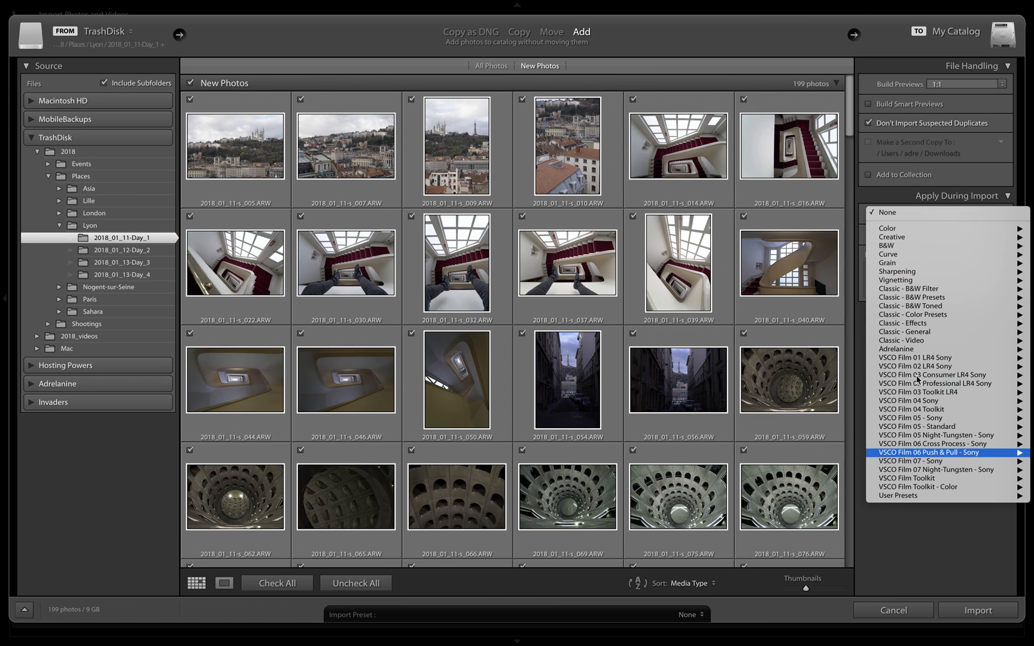
{"action": "left_click", "coordinate": [932, 556]}
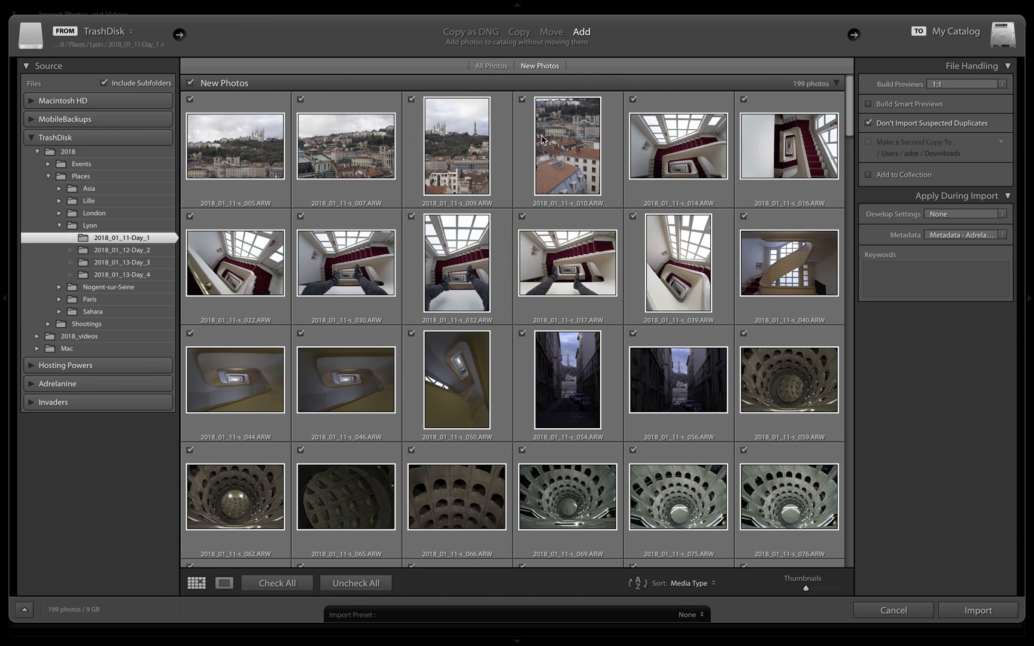
{"action": "left_click", "coordinate": [998, 214]}
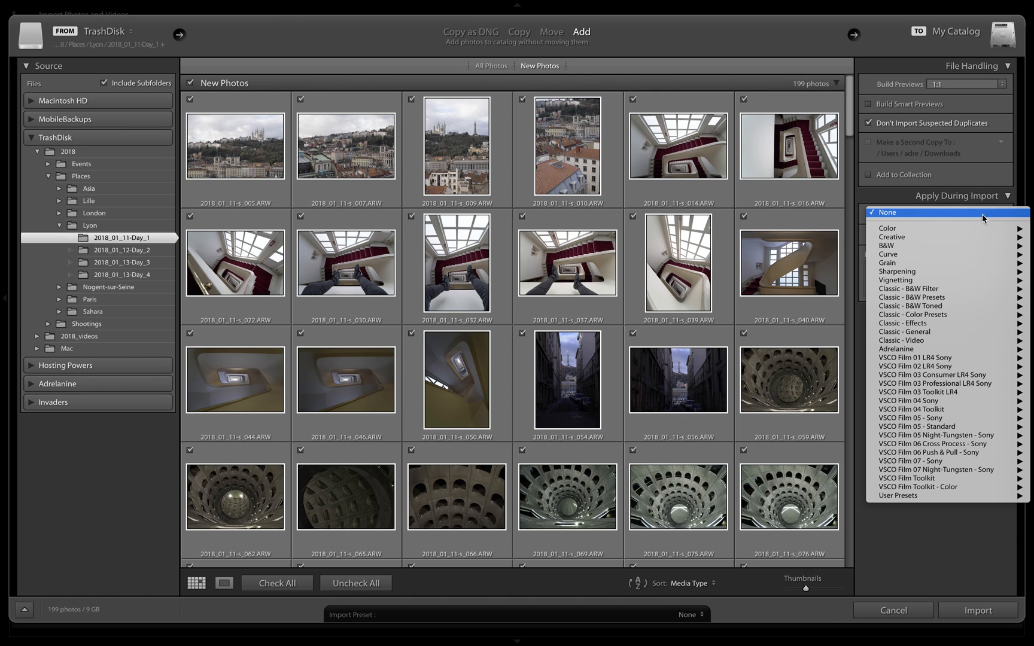
{"action": "left_click", "coordinate": [908, 551]}
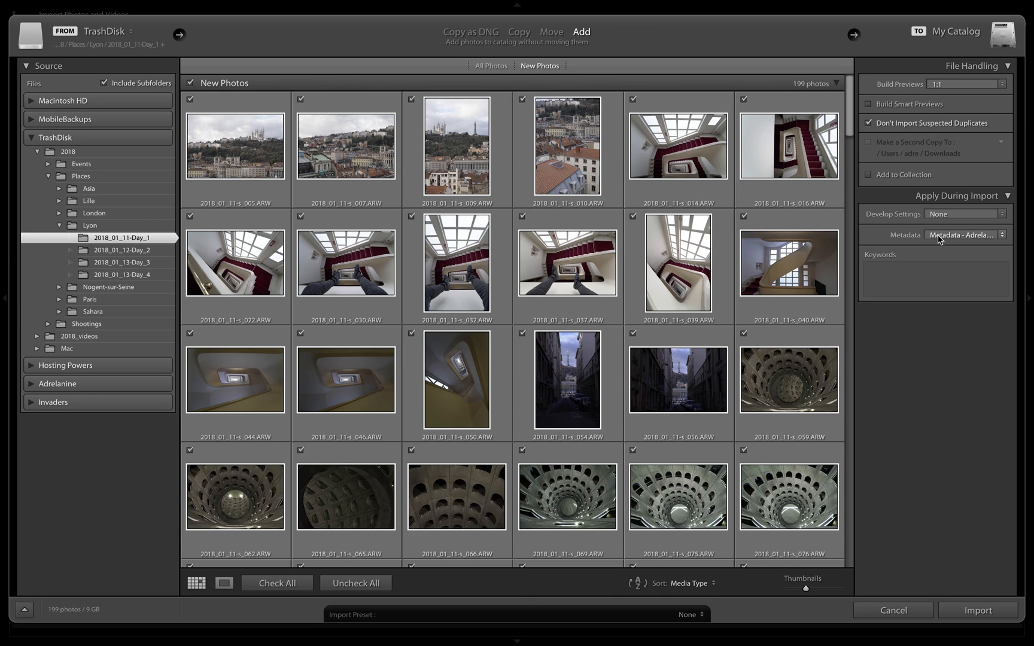
Step: Exclude all photos from the import and include only the red staircase photos from 2018_01_11-s_014 to 2018_01_11-s_039
{"action": "left_click", "coordinate": [909, 273]}
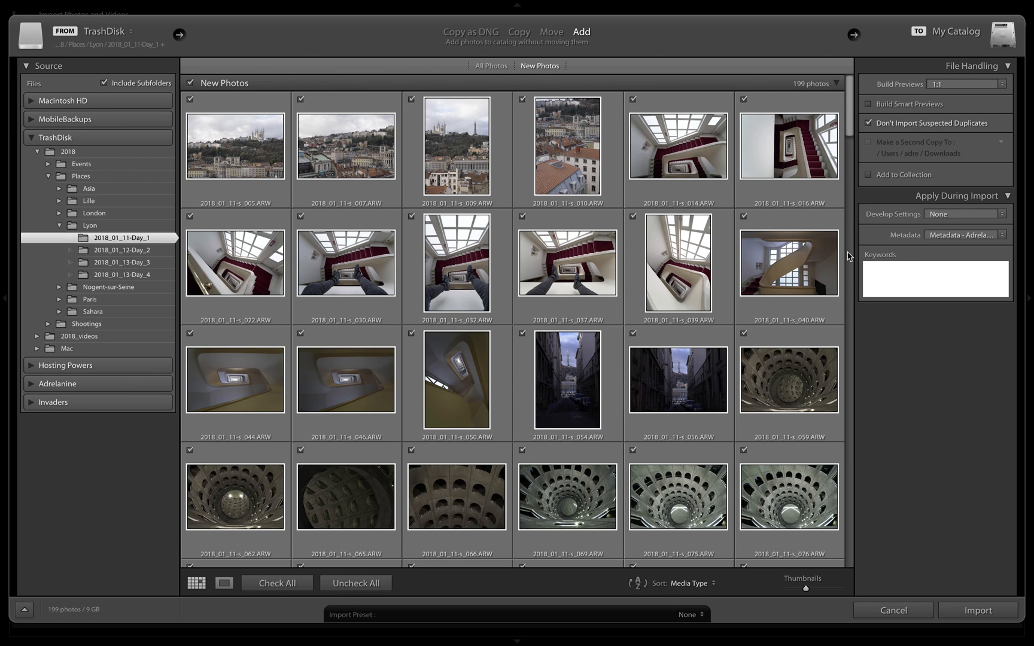
{"action": "left_click", "coordinate": [352, 590]}
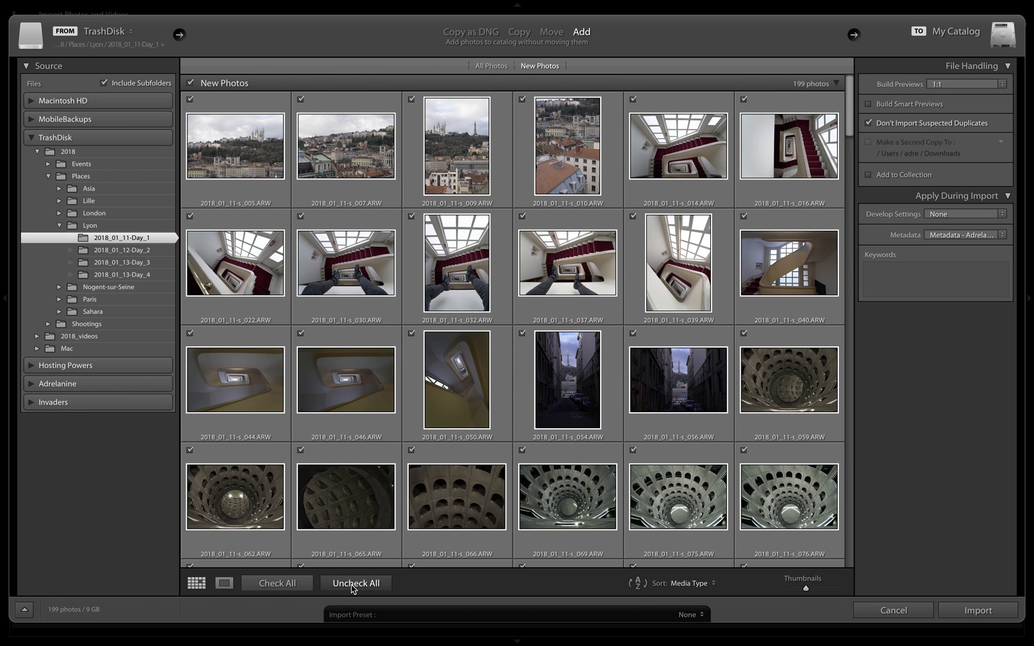
{"action": "left_click", "coordinate": [652, 127]}
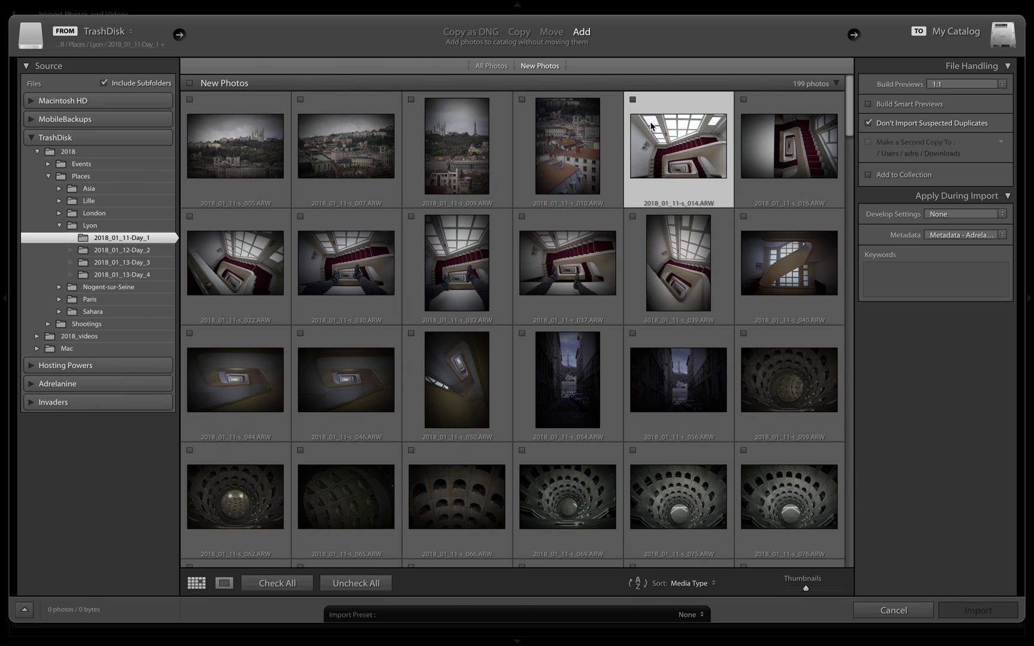
{"action": "left_click", "coordinate": [665, 252], "text": "shift"}
{"action": "left_click", "coordinate": [634, 100]}
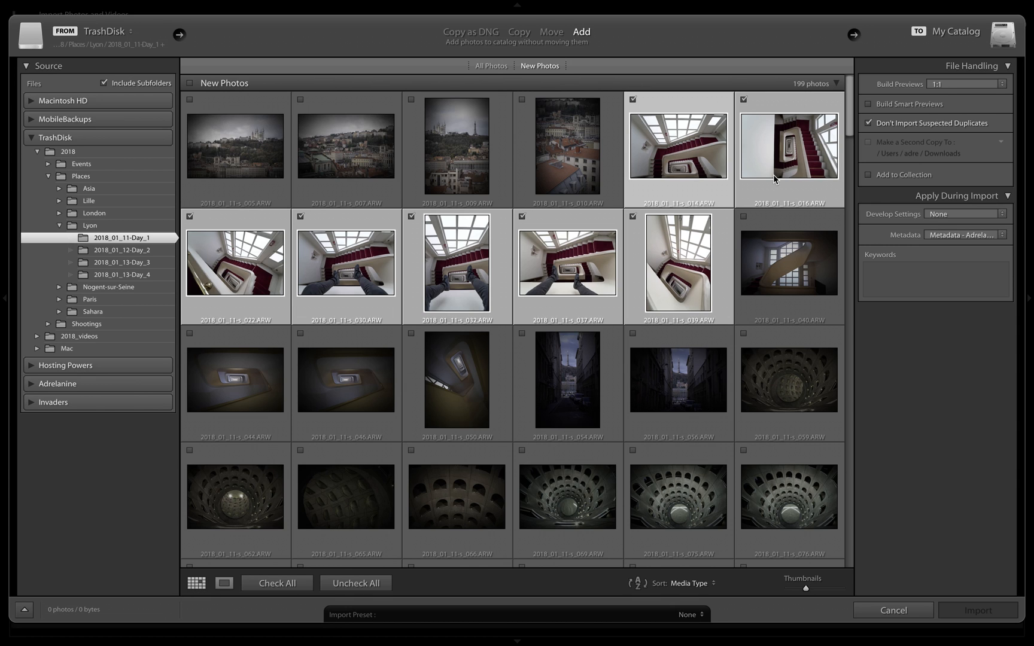
Step: Try the import keyword "escalier" for the included staircase photos, and clear the keyword again
{"action": "left_click", "coordinate": [898, 277]}
{"action": "type", "text": "esca"}
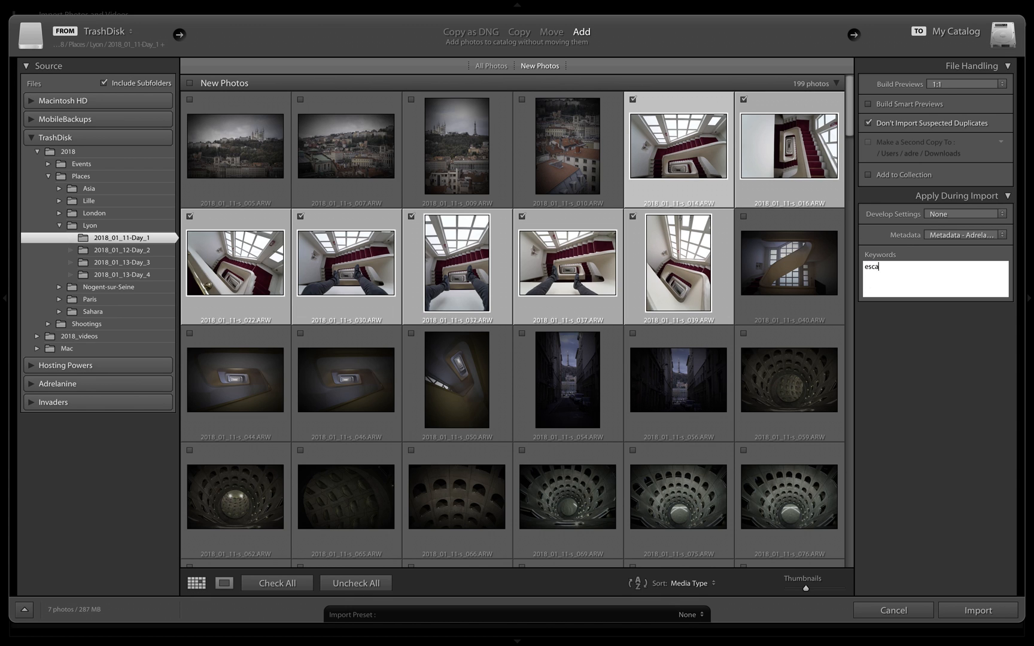
{"action": "type", "text": "lier"}
{"action": "double_click", "coordinate": [907, 272]}
{"action": "key", "text": "BackSpace"}
{"action": "left_click", "coordinate": [969, 326]}
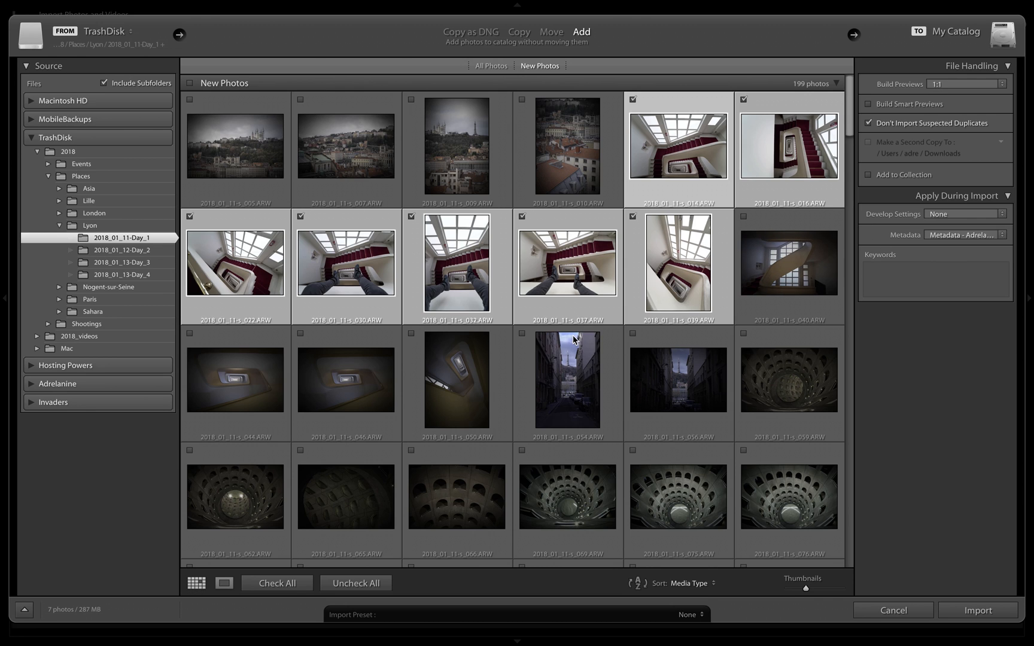
Step: Include all the Day_1 photos again and import them into the catalog
{"action": "left_click", "coordinate": [633, 100]}
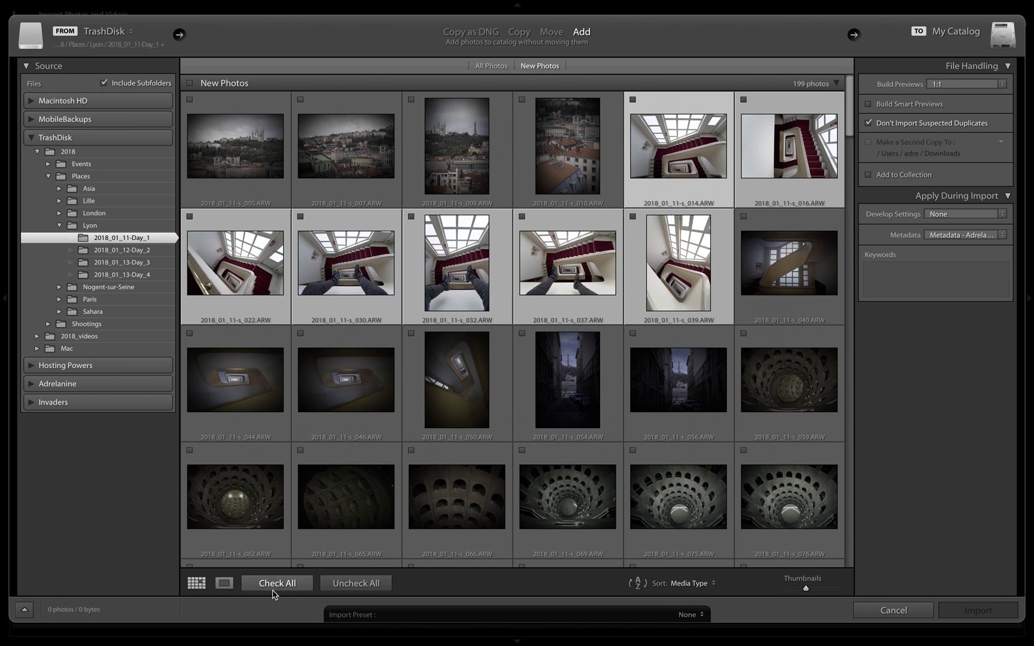
{"action": "left_click", "coordinate": [276, 584]}
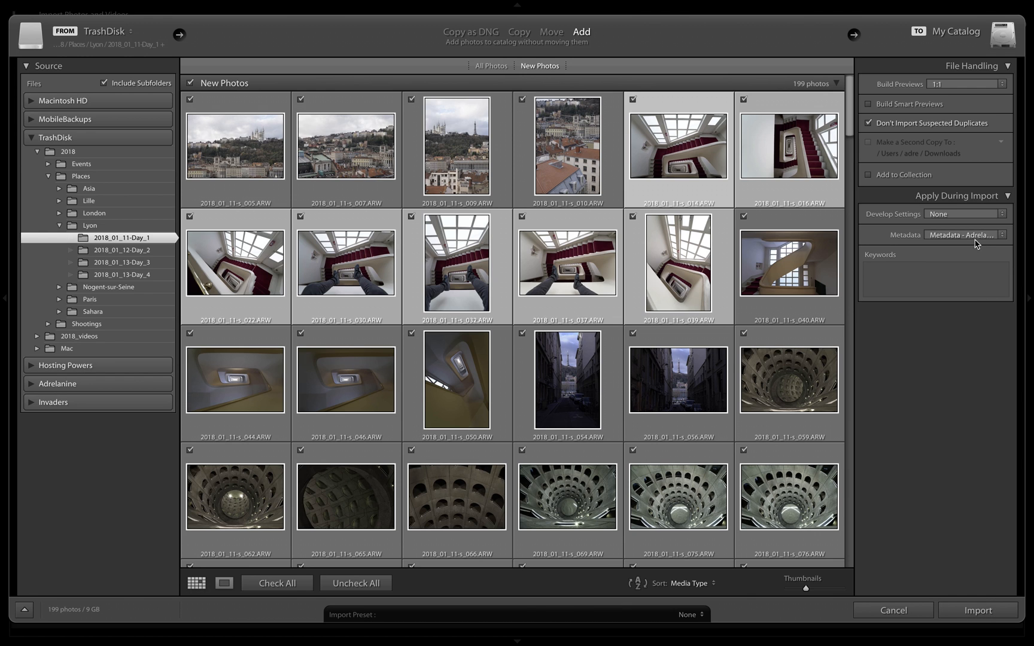
{"action": "left_click", "coordinate": [981, 609]}
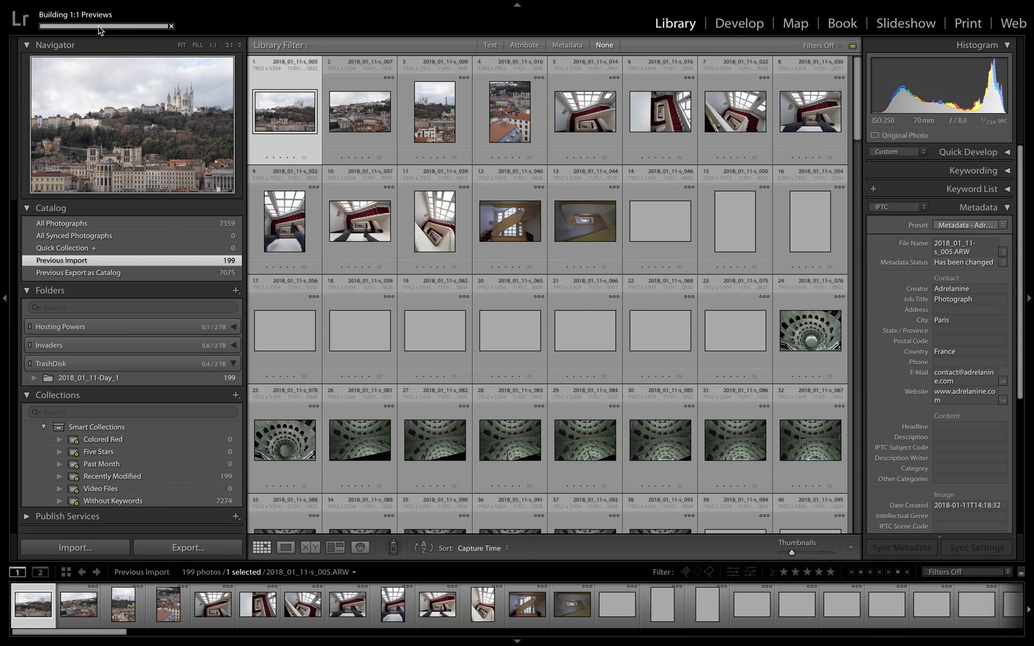
Step: Check the progress of the 1:1 preview building, inspect photo 2018_01_11-s_009 at 1:1, and return to browsing the thumbnail grid
{"action": "left_click", "coordinate": [100, 27]}
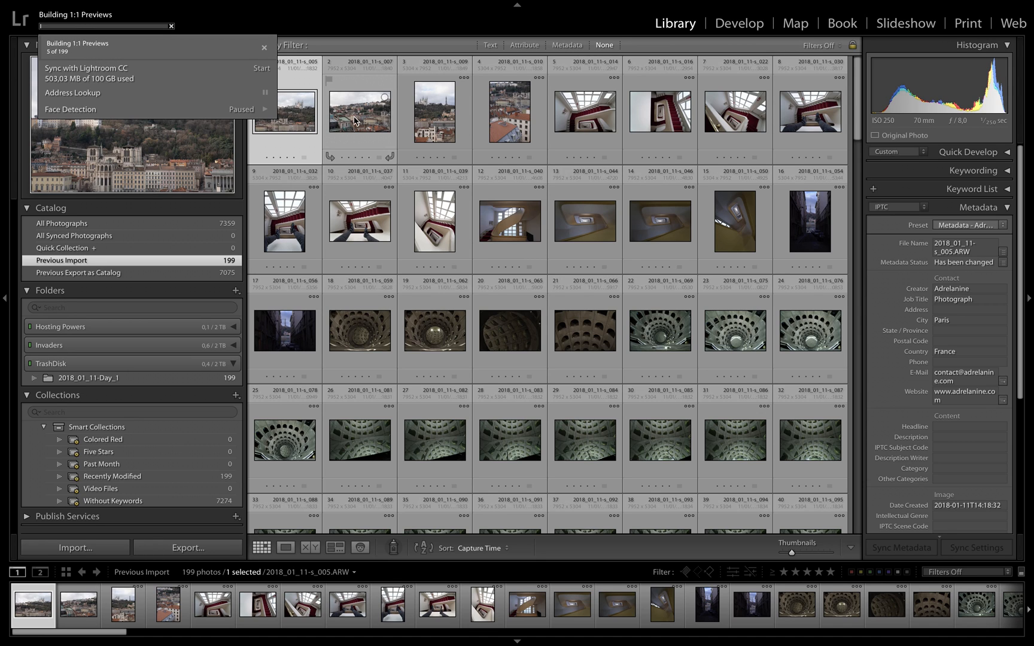
{"action": "double_click", "coordinate": [428, 120]}
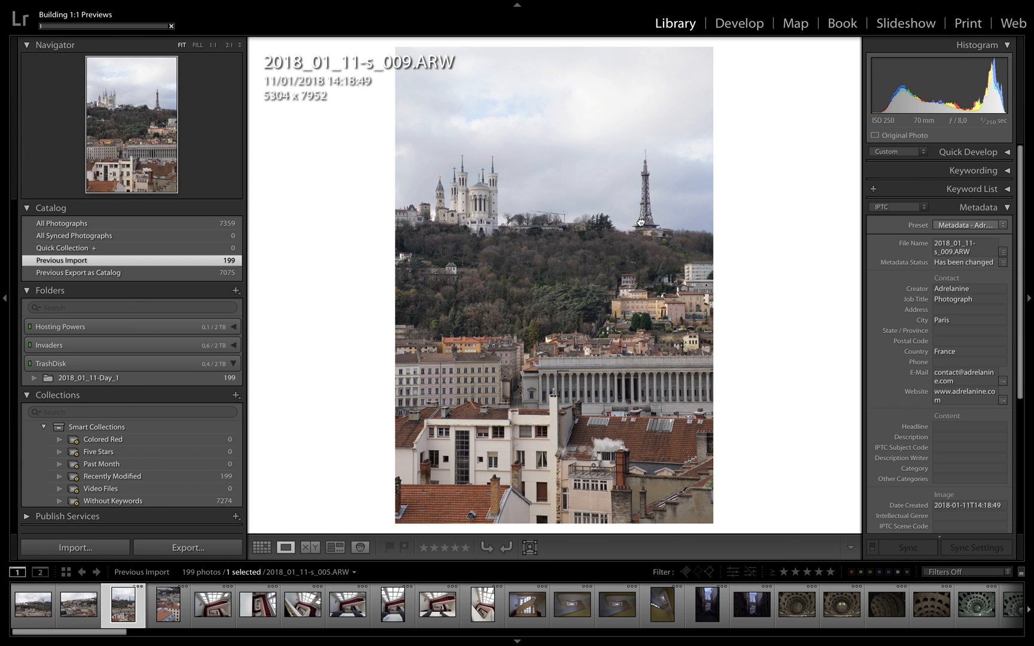
{"action": "left_click", "coordinate": [641, 221]}
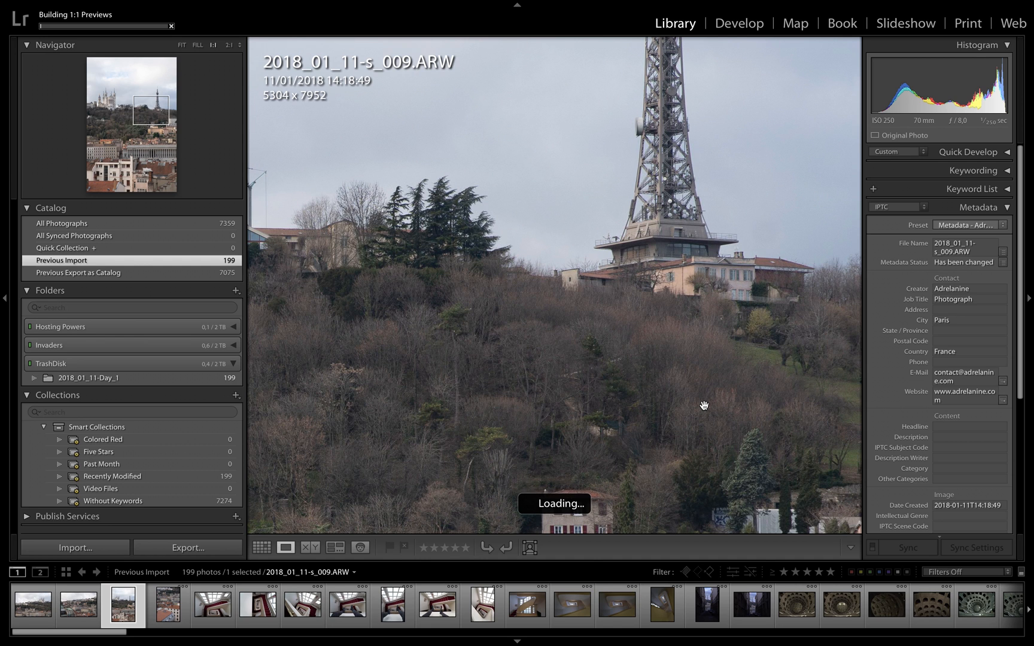
{"action": "left_click", "coordinate": [662, 144]}
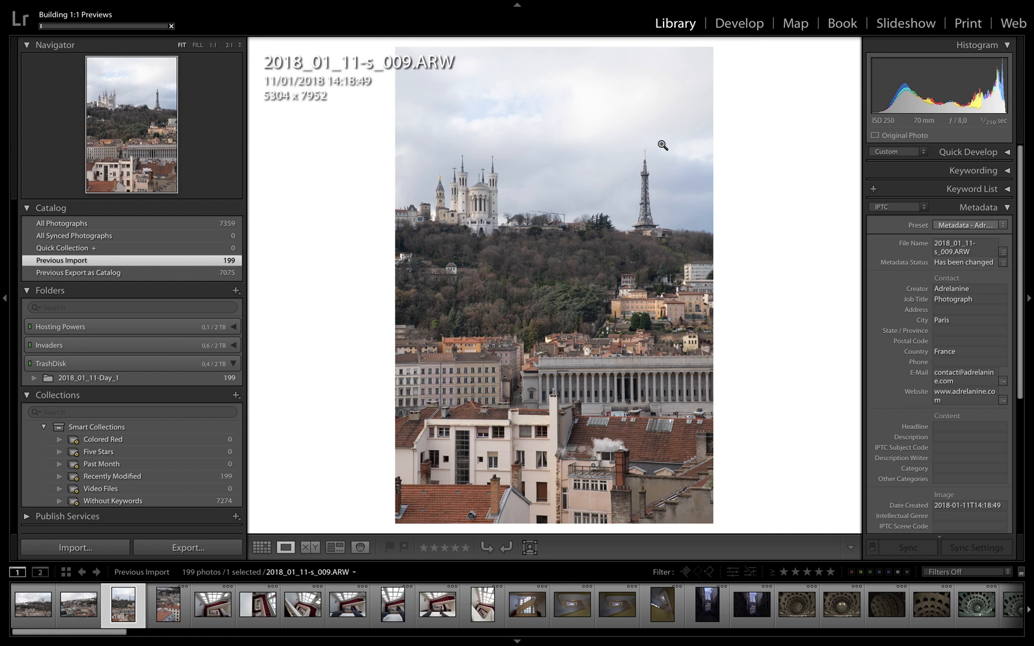
{"action": "key", "text": "g"}
{"action": "scroll", "coordinate": [659, 323], "scroll_direction": "down", "scroll_amount": 3}
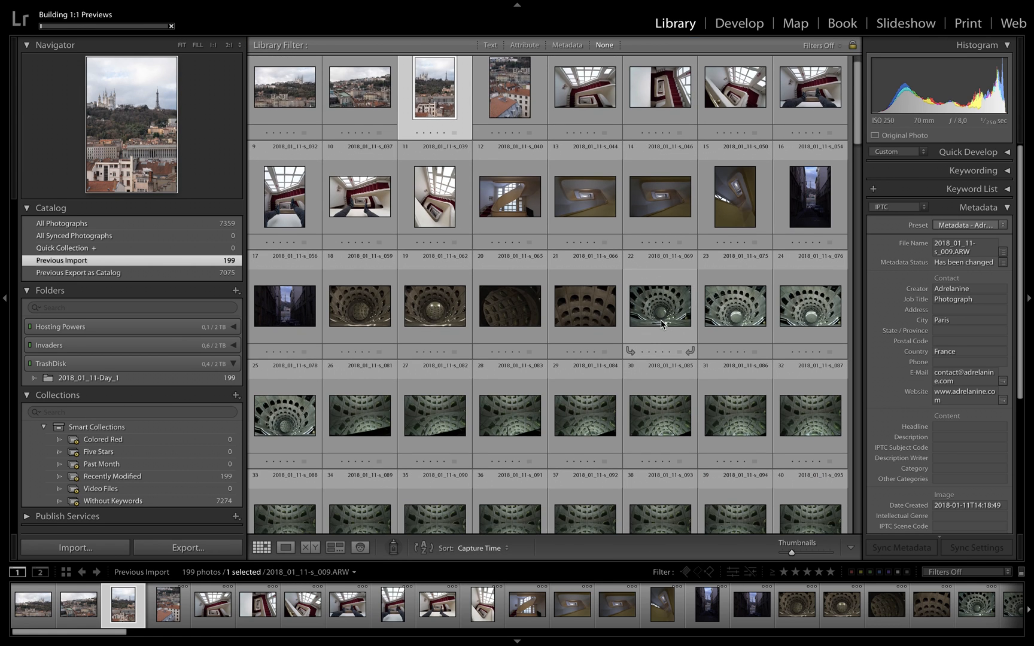
{"action": "scroll", "coordinate": [661, 323], "scroll_direction": "down", "scroll_amount": 3}
{"action": "scroll", "coordinate": [661, 320], "scroll_direction": "up", "scroll_amount": 8}
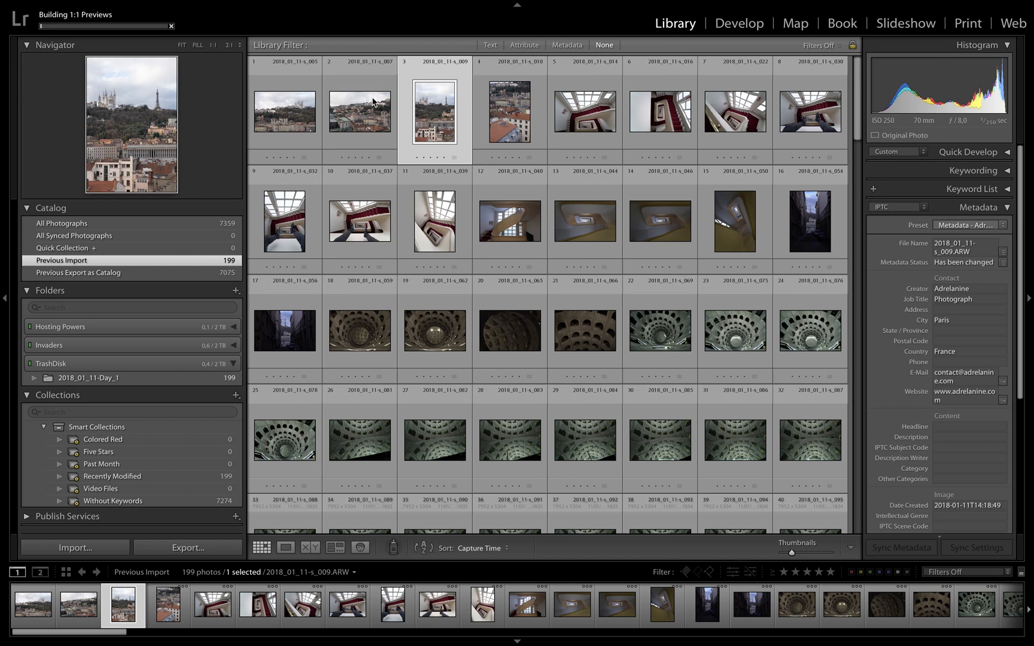
Step: Inspect the basilica and hillside in photo 2018_01_11-s_005 at 1:1, return to the grid, and check the preview-building progress
{"action": "left_click", "coordinate": [278, 112]}
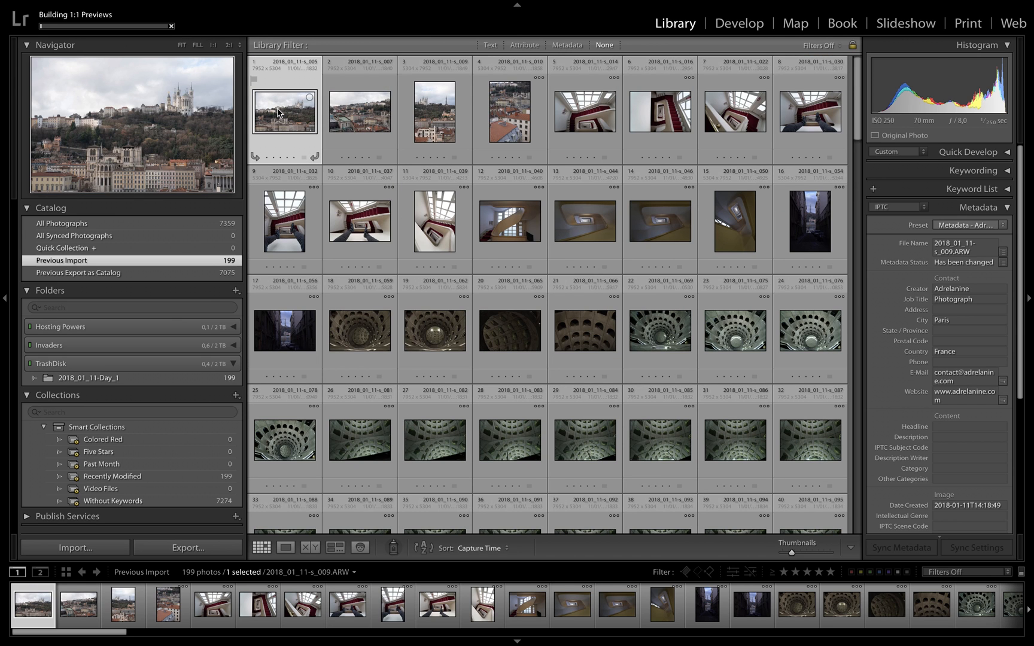
{"action": "double_click", "coordinate": [278, 112]}
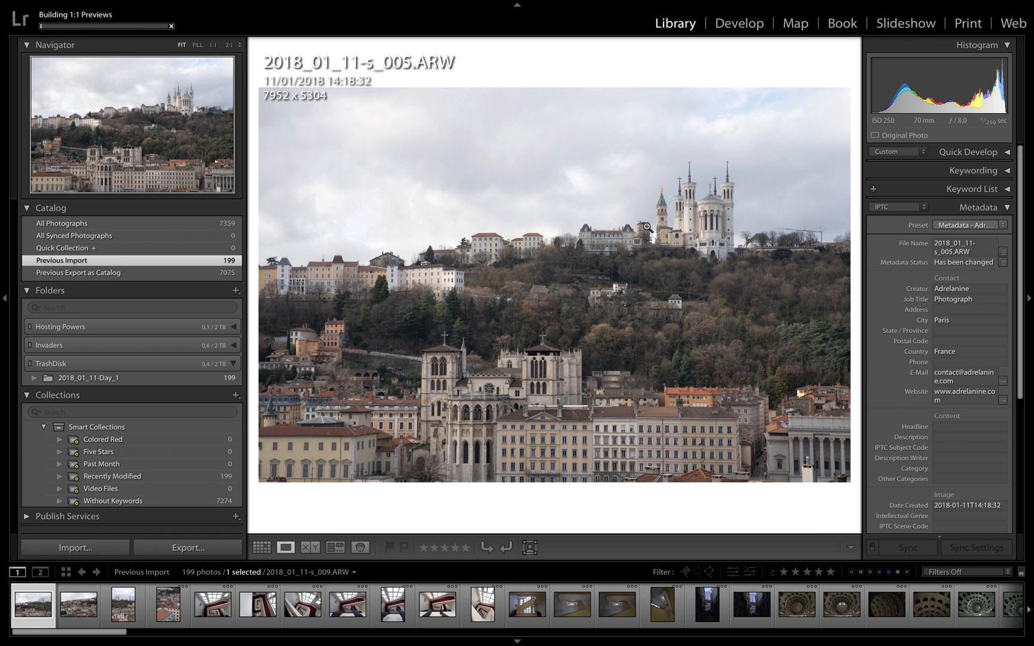
{"action": "left_click", "coordinate": [708, 198]}
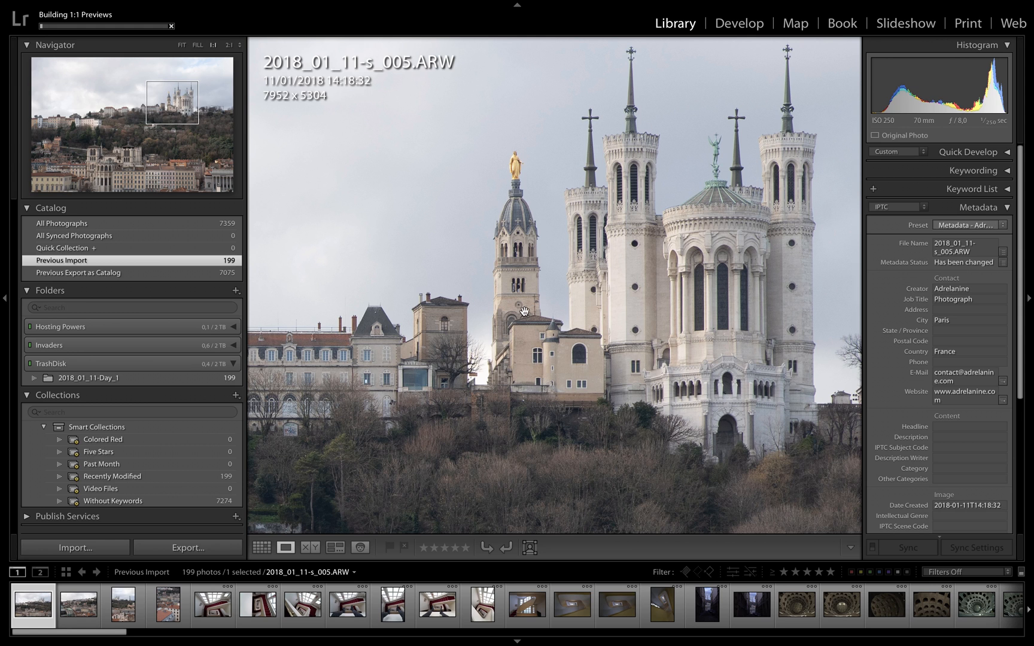
{"action": "left_click_drag", "start_coordinate": [564, 329], "coordinate": [743, 228]}
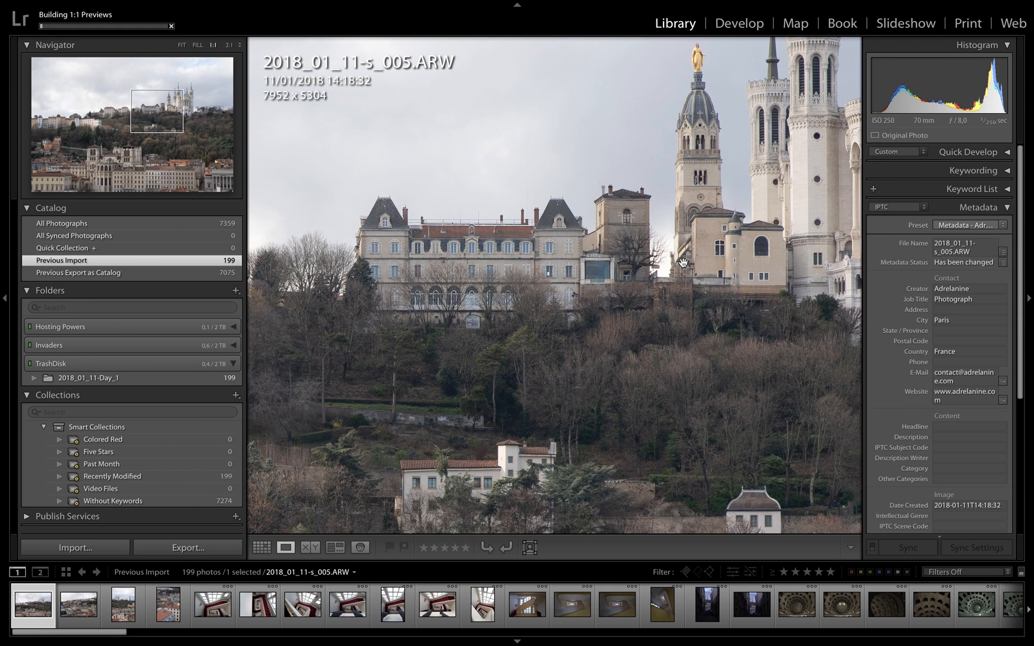
{"action": "left_click_drag", "start_coordinate": [479, 282], "coordinate": [698, 210]}
{"action": "left_click_drag", "start_coordinate": [612, 273], "coordinate": [470, 337]}
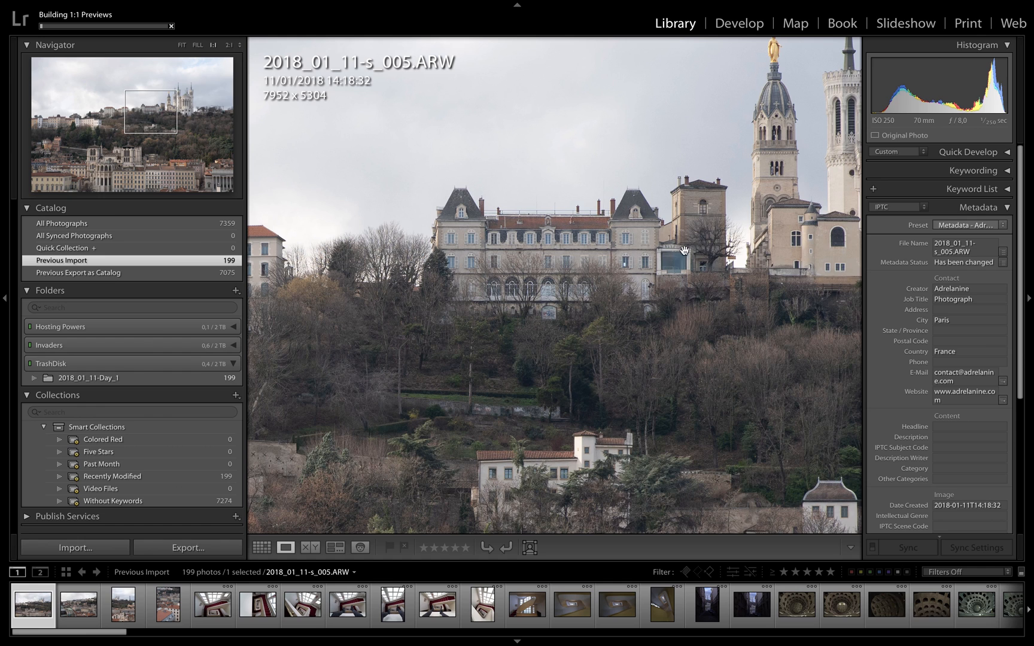
{"action": "left_click_drag", "start_coordinate": [722, 249], "coordinate": [640, 264]}
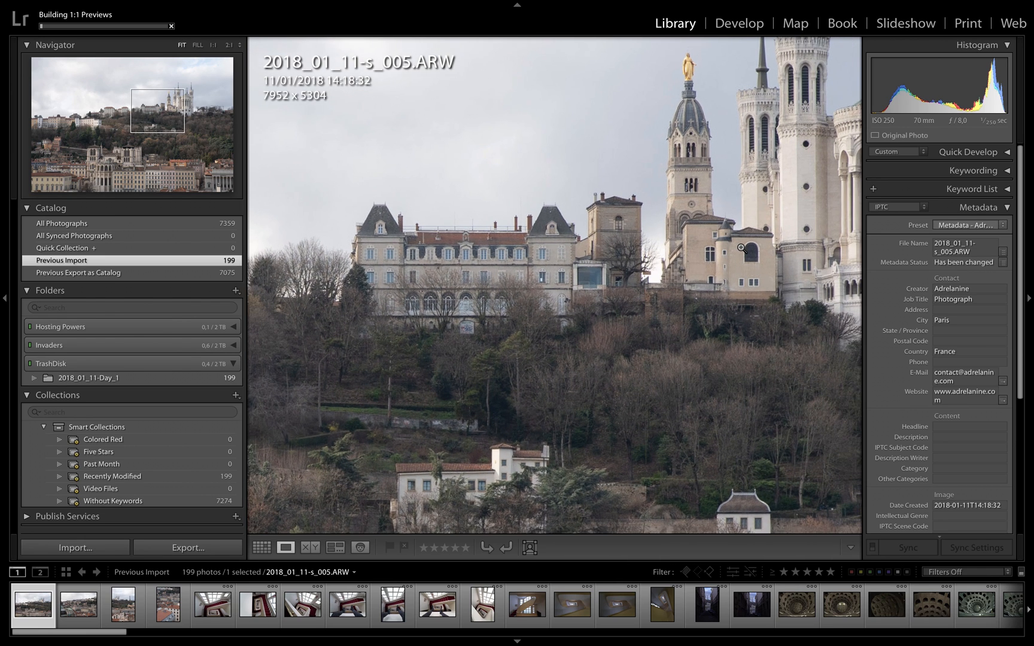
{"action": "left_click", "coordinate": [742, 248]}
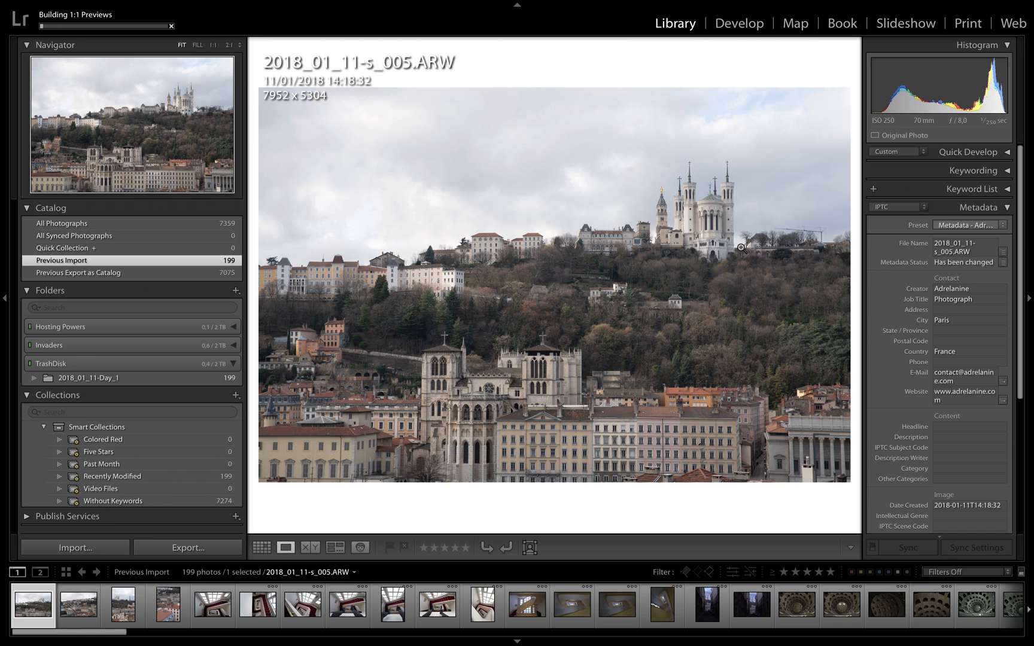
{"action": "key", "text": "g"}
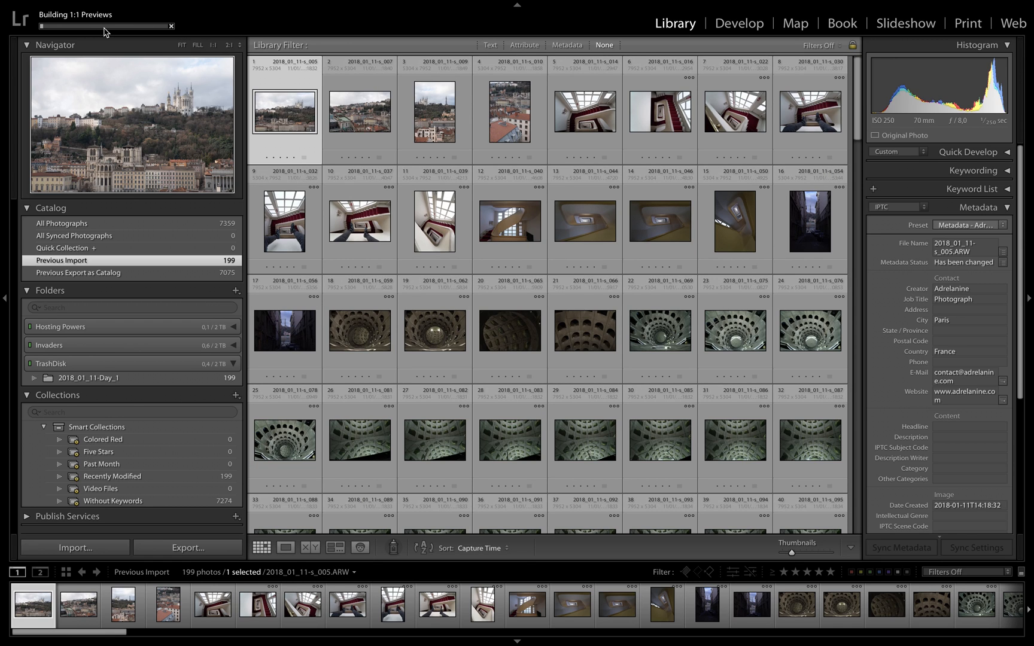
{"action": "left_click", "coordinate": [104, 31]}
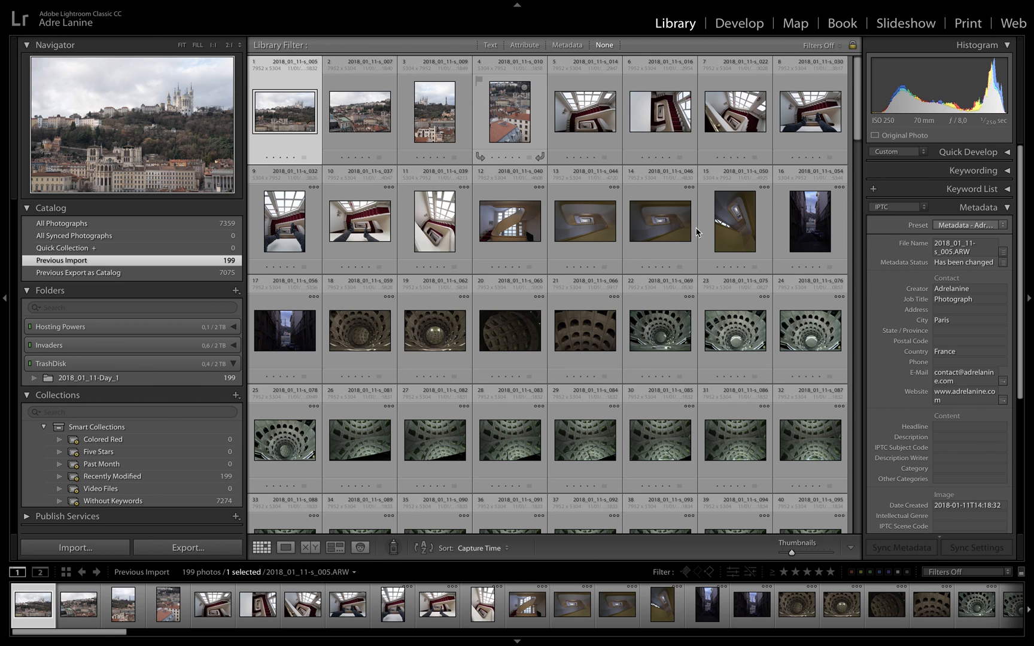
Step: Inspect photo 2018_01_11-s_122 at 1:1 and return to the start of the thumbnail grid
{"action": "scroll", "coordinate": [823, 275], "scroll_direction": "down", "scroll_amount": 10}
{"action": "key", "text": "e"}
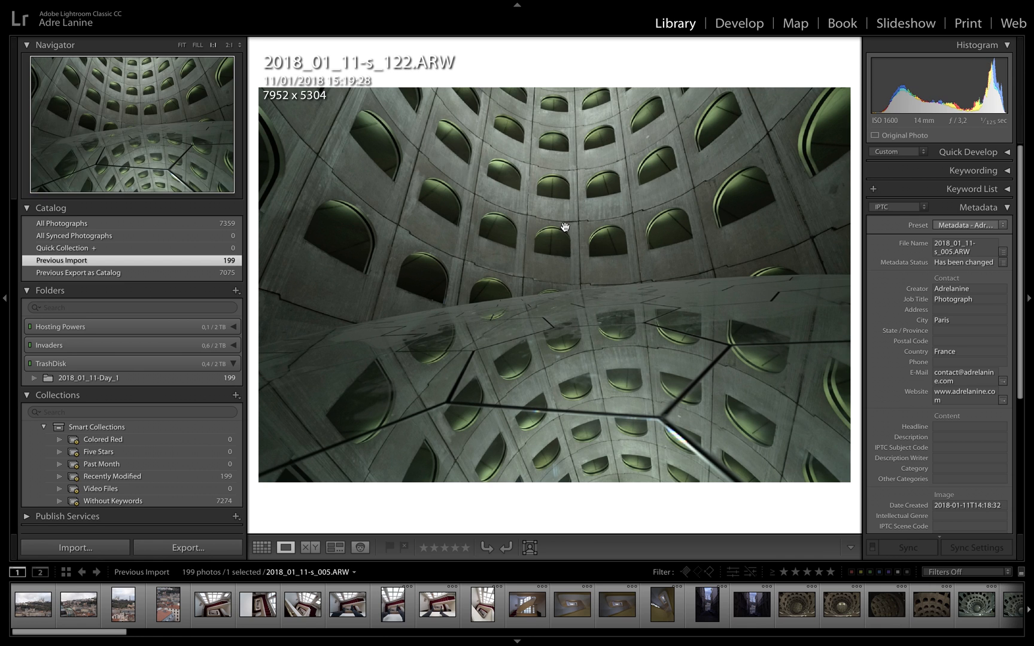
{"action": "left_click", "coordinate": [565, 228]}
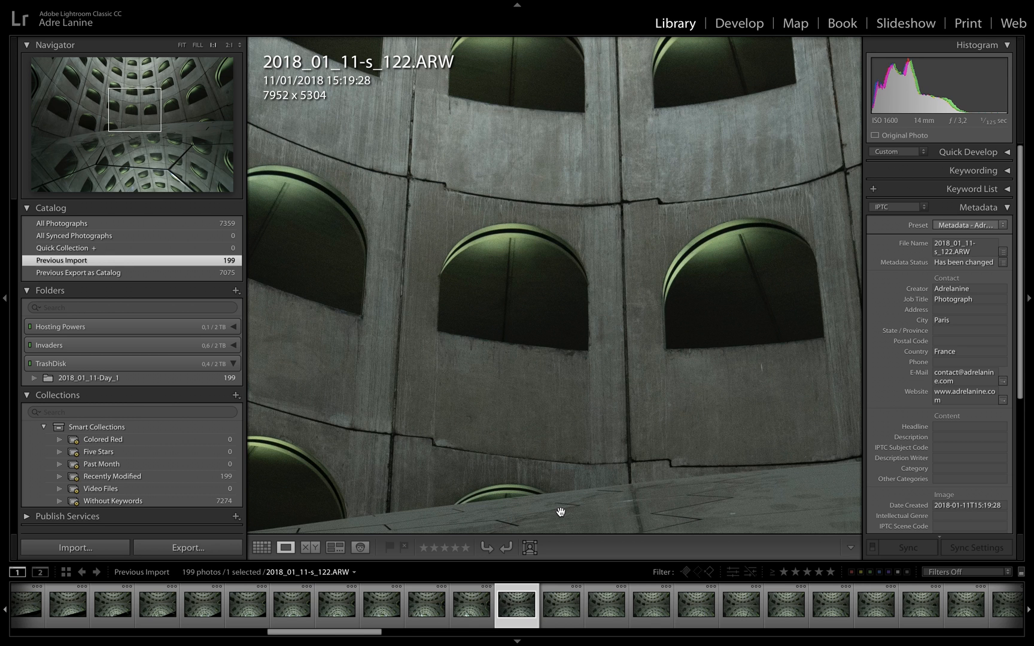
{"action": "left_click", "coordinate": [508, 181]}
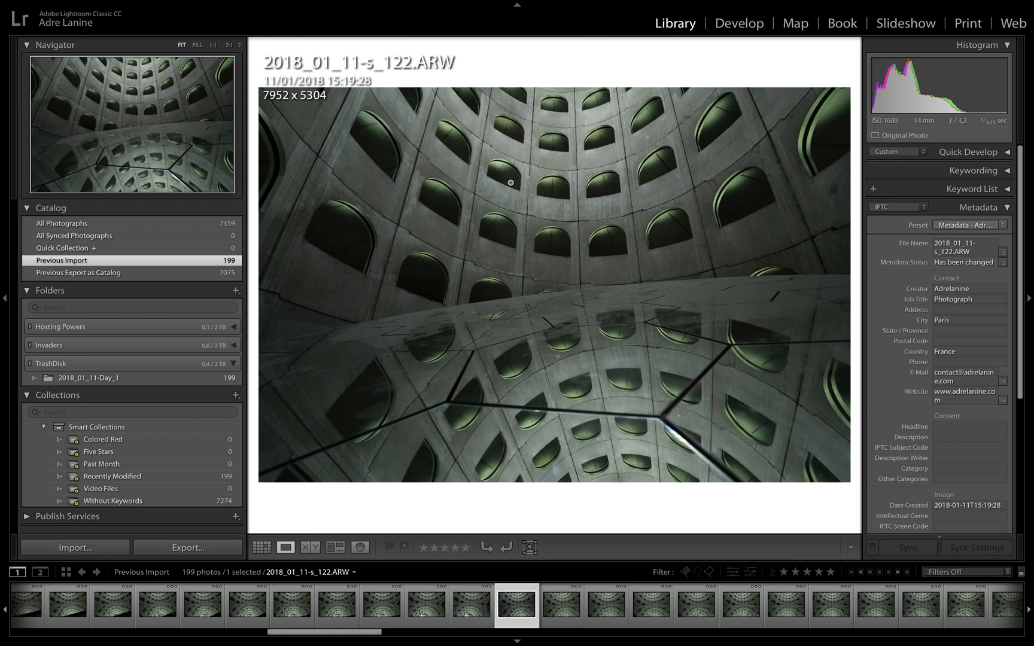
{"action": "key", "text": "g"}
{"action": "scroll", "coordinate": [614, 222], "scroll_direction": "up", "scroll_amount": 10}
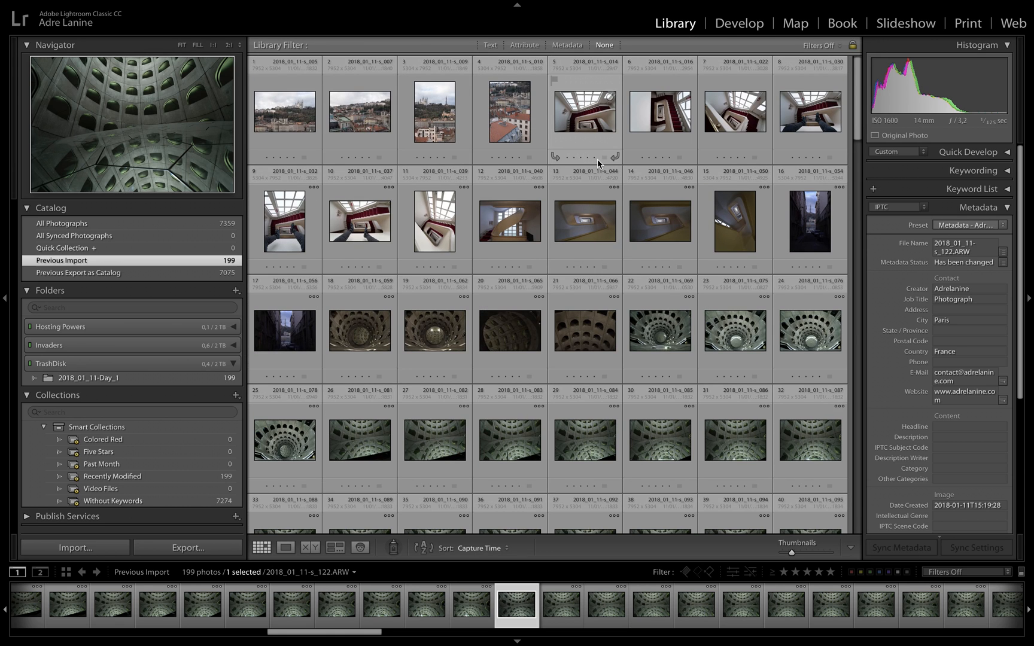
Step: Open the catalog settings for file handling and review the options for automatically discarding 1:1 previews, keeping After One Week
{"action": "mouse_move", "coordinate": [235, 3]}
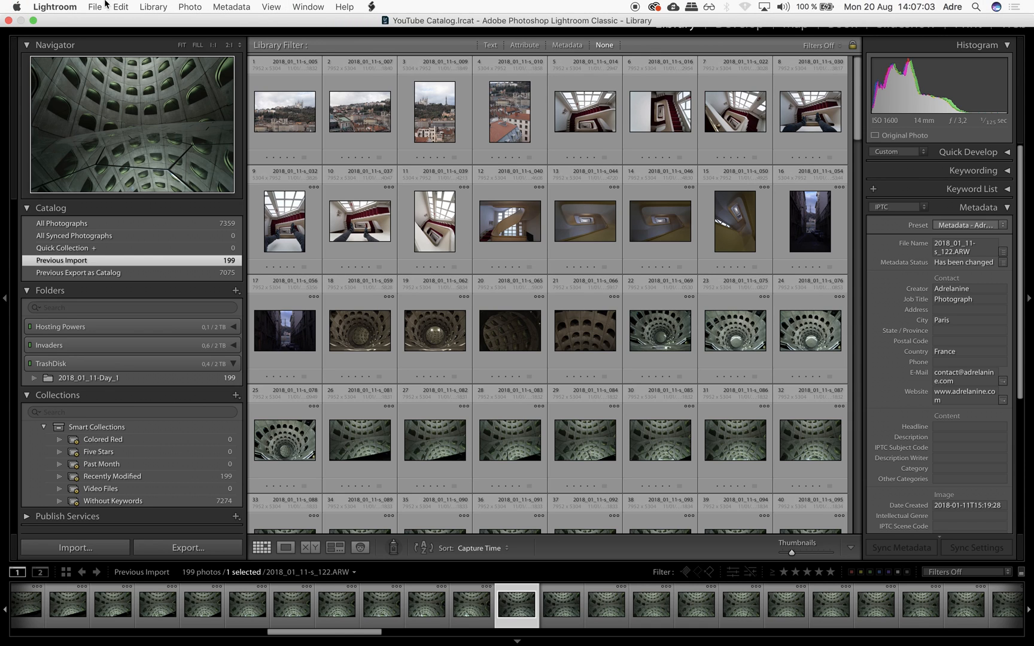
{"action": "left_click", "coordinate": [61, 6]}
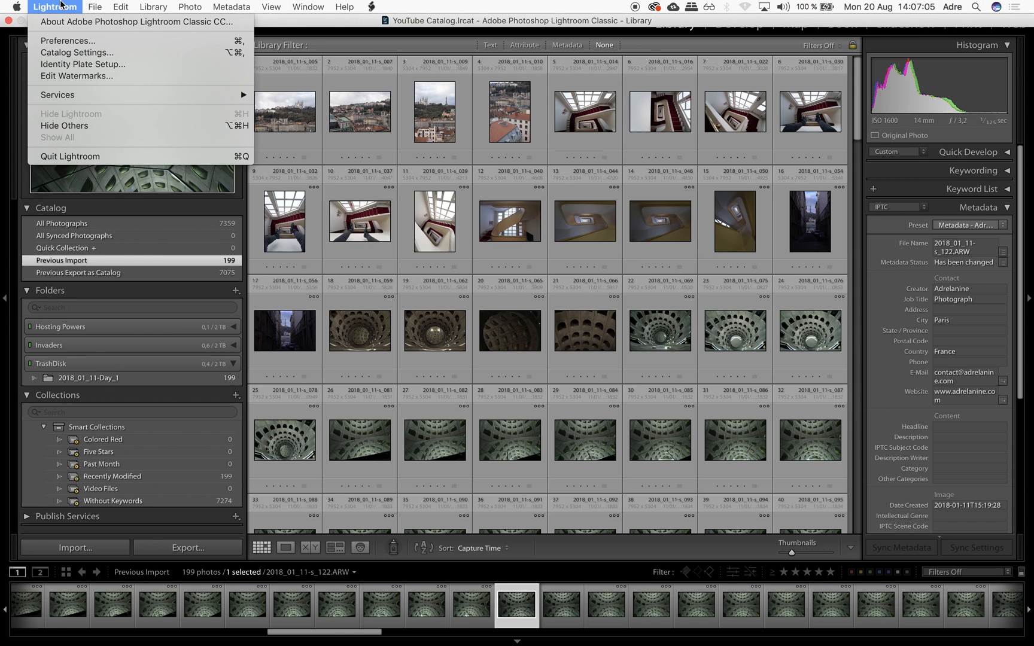
{"action": "left_click", "coordinate": [71, 53]}
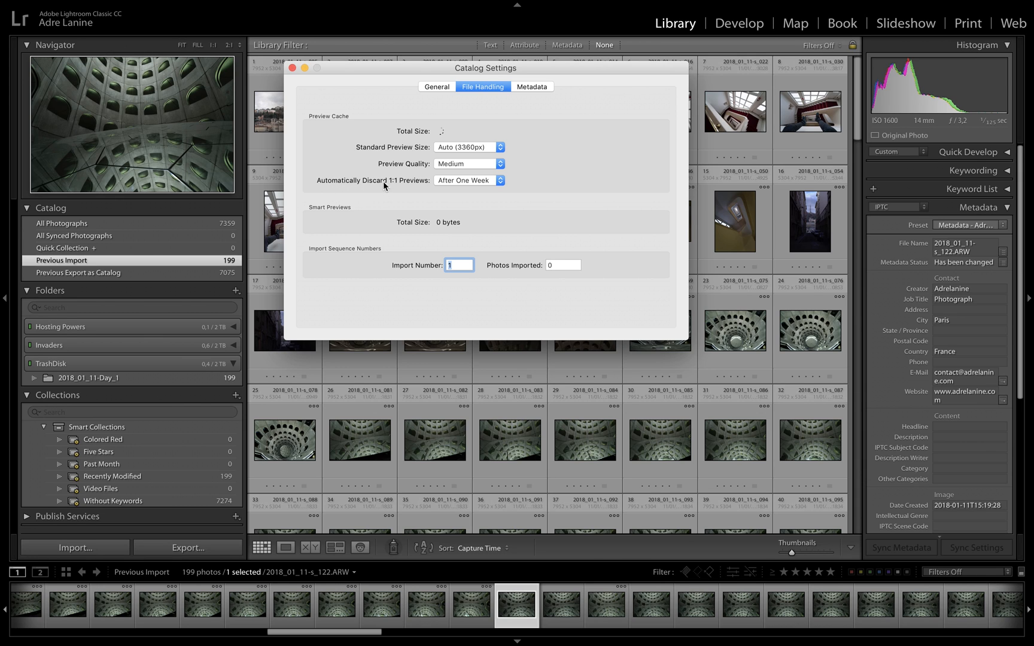
{"action": "left_click", "coordinate": [465, 178]}
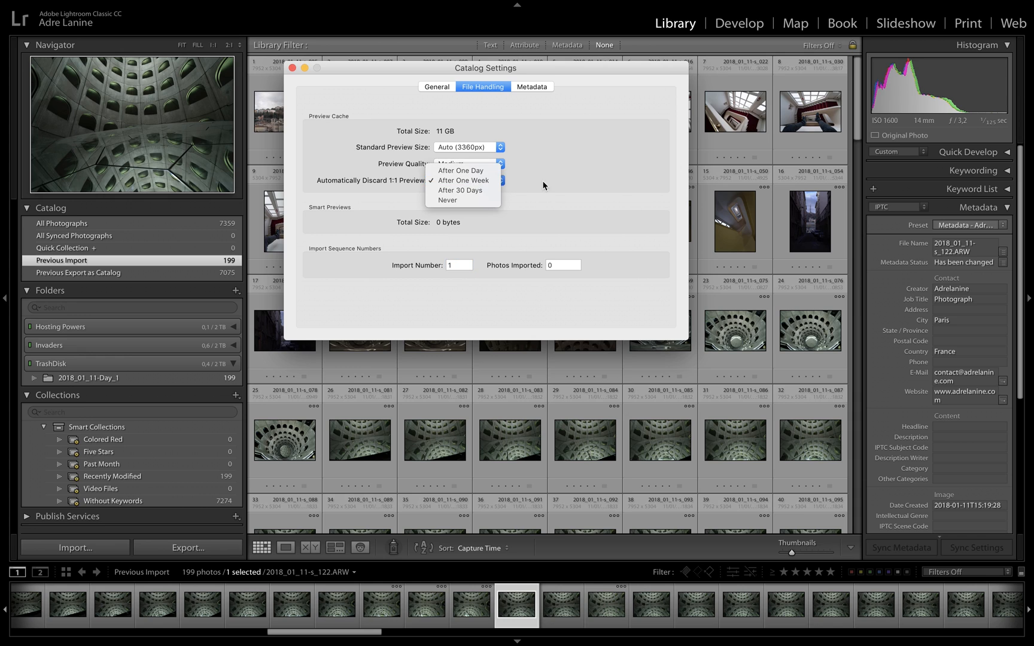
{"action": "left_click", "coordinate": [543, 185]}
{"action": "left_click", "coordinate": [469, 180]}
{"action": "left_click", "coordinate": [518, 186]}
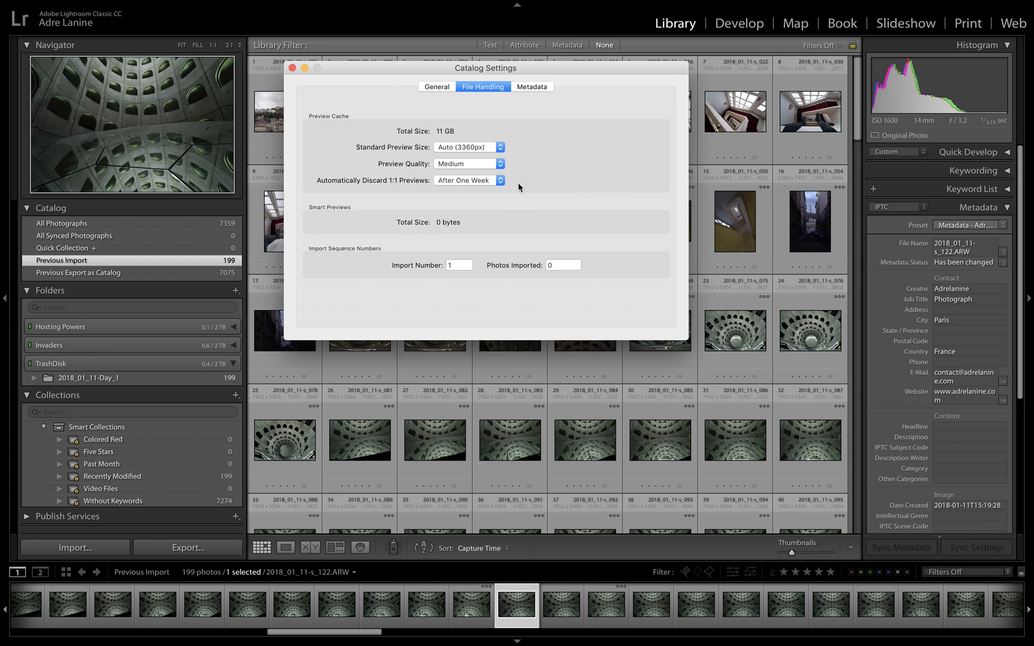
{"action": "left_click", "coordinate": [467, 180]}
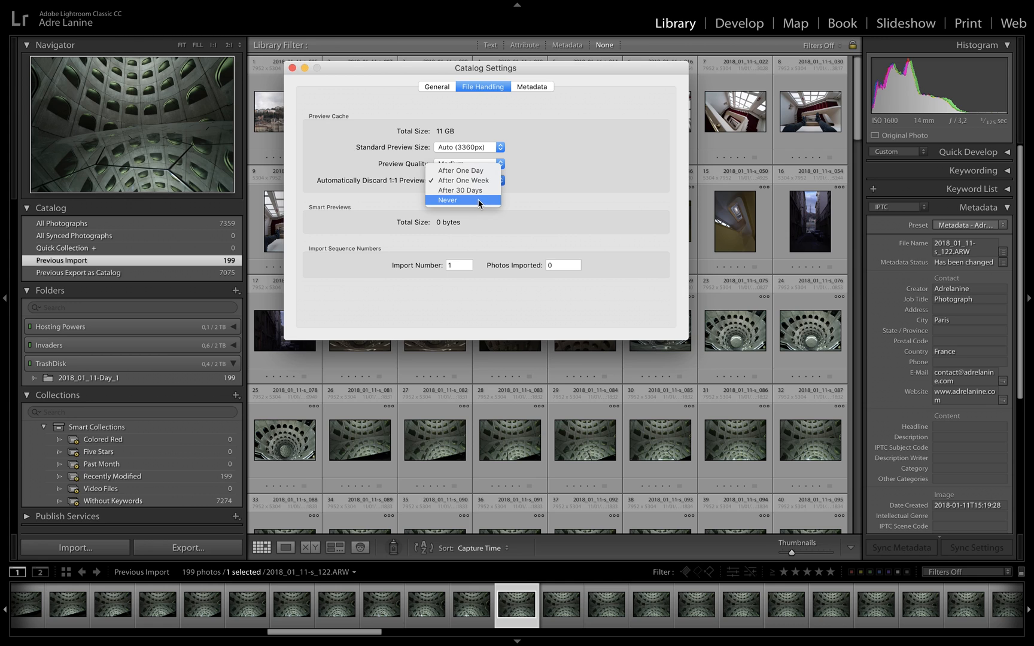
{"action": "left_click", "coordinate": [542, 186]}
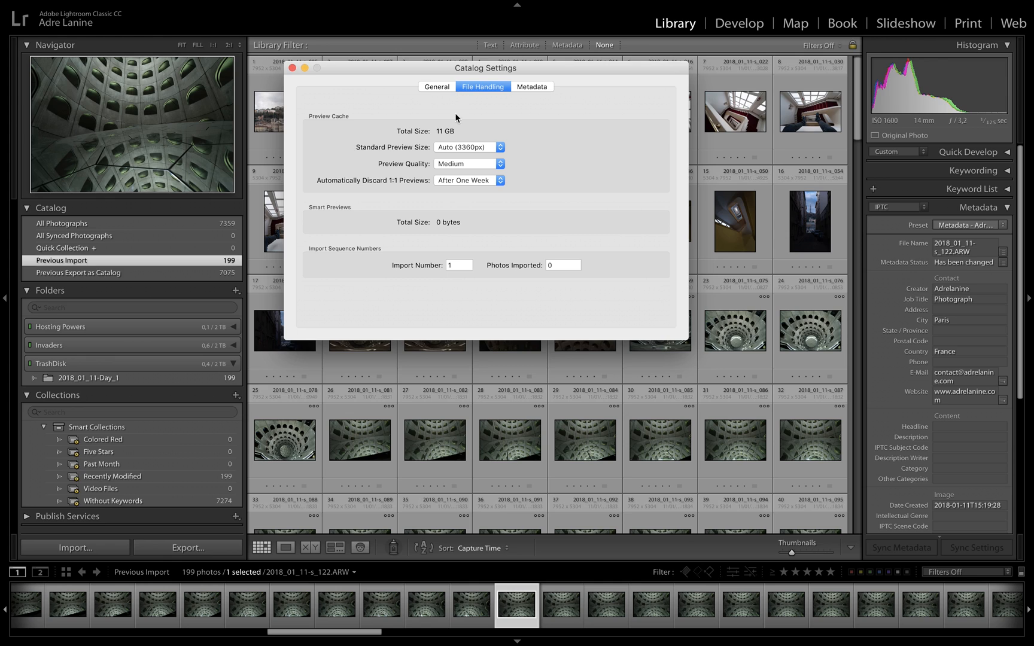
Step: Review the available 1:1 preview discard periods and standard preview sizes, keeping After One Week and Auto (3360px)
{"action": "left_click", "coordinate": [470, 181]}
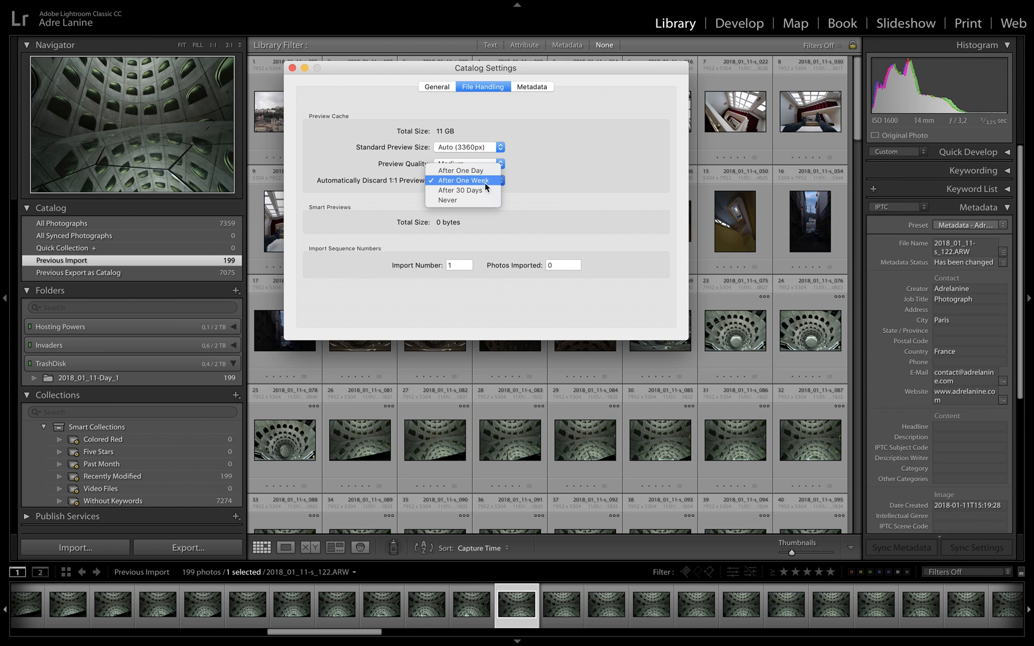
{"action": "left_click", "coordinate": [558, 176]}
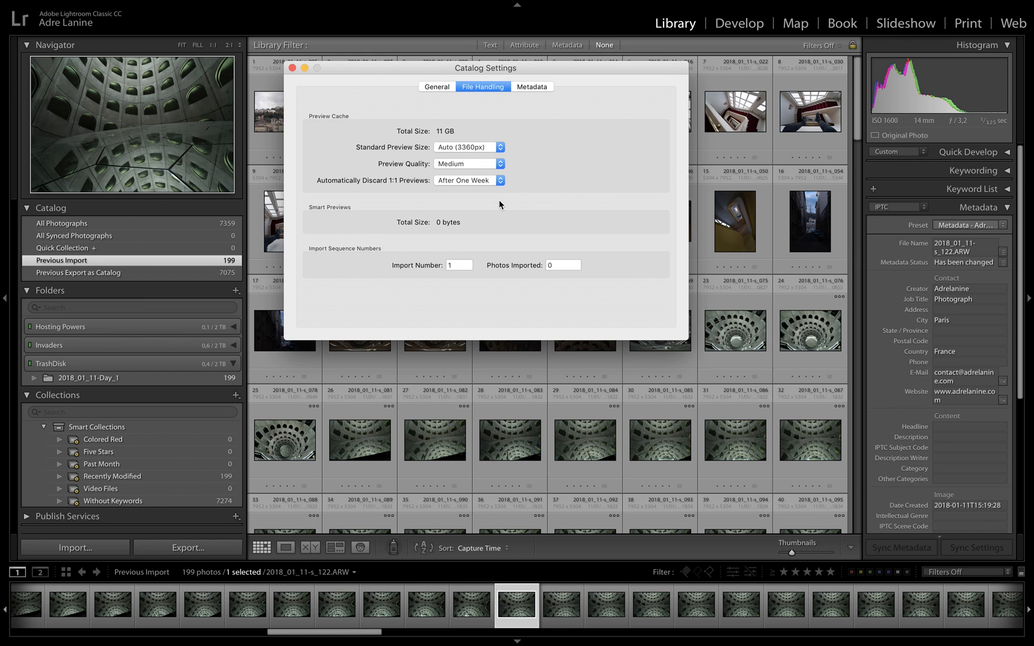
{"action": "left_click", "coordinate": [491, 148]}
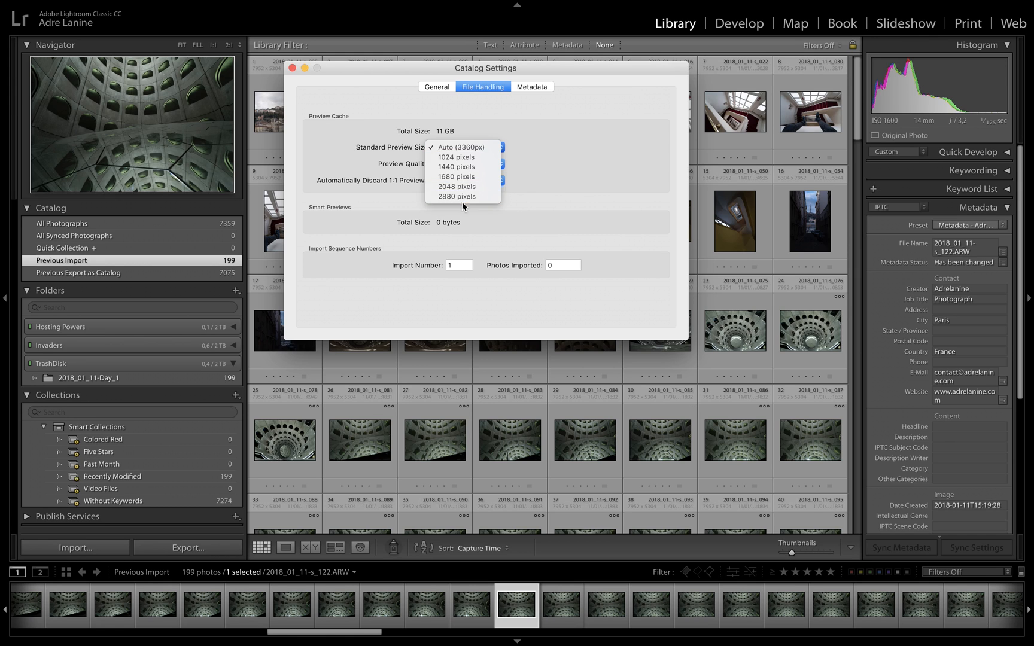
{"action": "left_click", "coordinate": [530, 144]}
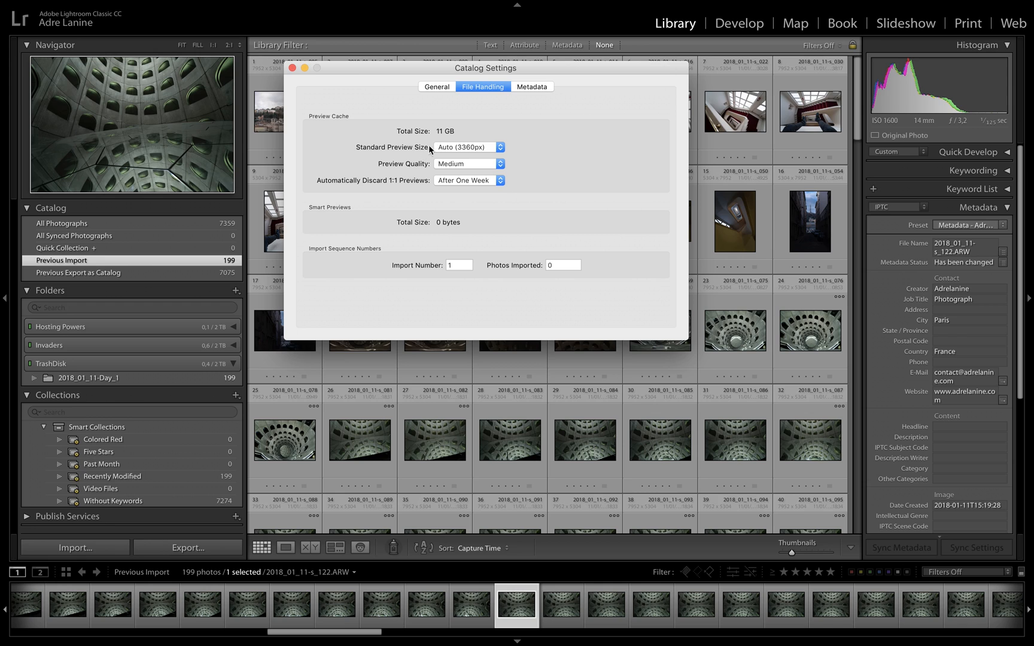
{"action": "left_click", "coordinate": [473, 147]}
{"action": "left_click", "coordinate": [542, 154]}
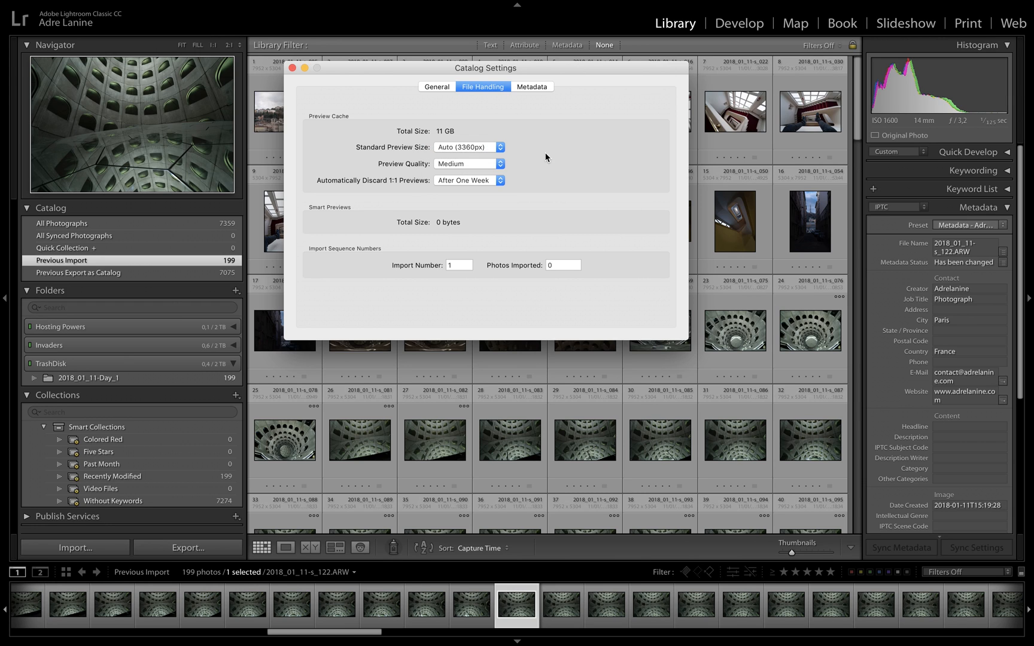
Step: Review the preview quality and 1:1 discard options, keeping Medium and After One Week, and close the catalog settings
{"action": "left_click", "coordinate": [488, 166]}
{"action": "left_click", "coordinate": [488, 162]}
{"action": "left_click", "coordinate": [467, 181]}
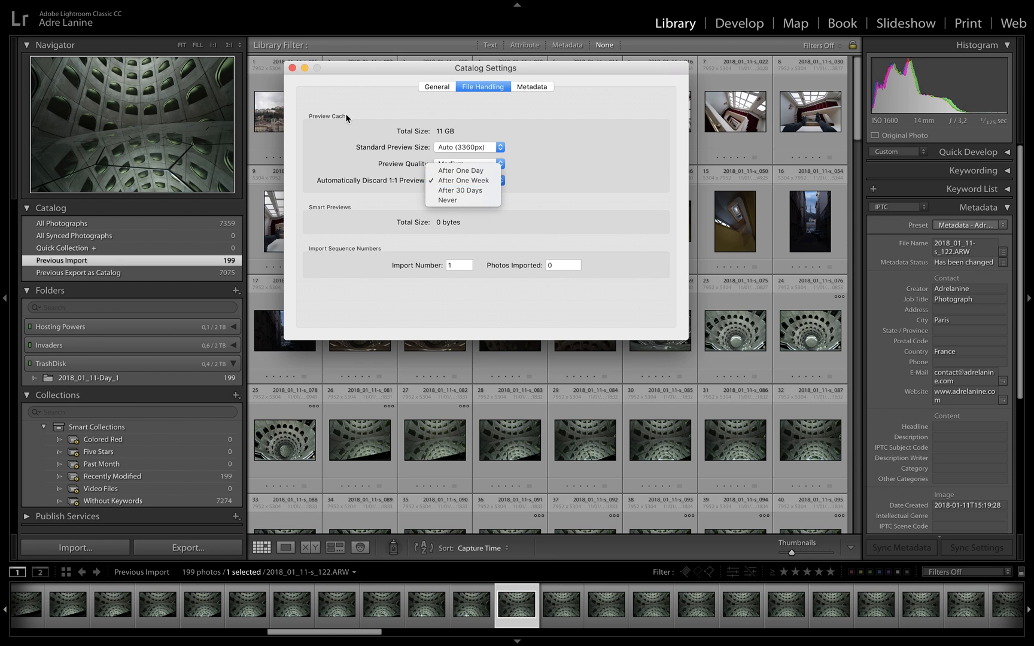
{"action": "left_click", "coordinate": [292, 69]}
{"action": "left_click", "coordinate": [292, 68]}
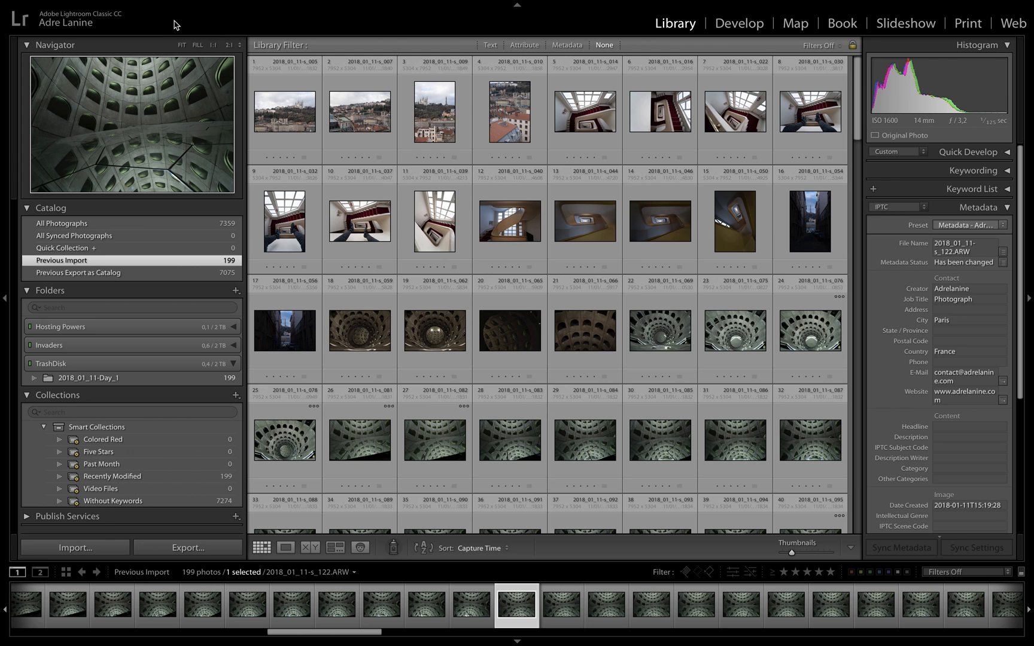
Step: Browse the imported thumbnails, inspect the hillside buildings in photo 2018_01_11-s_007 at 1:1, and return to the grid
{"action": "scroll", "coordinate": [552, 159], "scroll_direction": "down", "scroll_amount": 7}
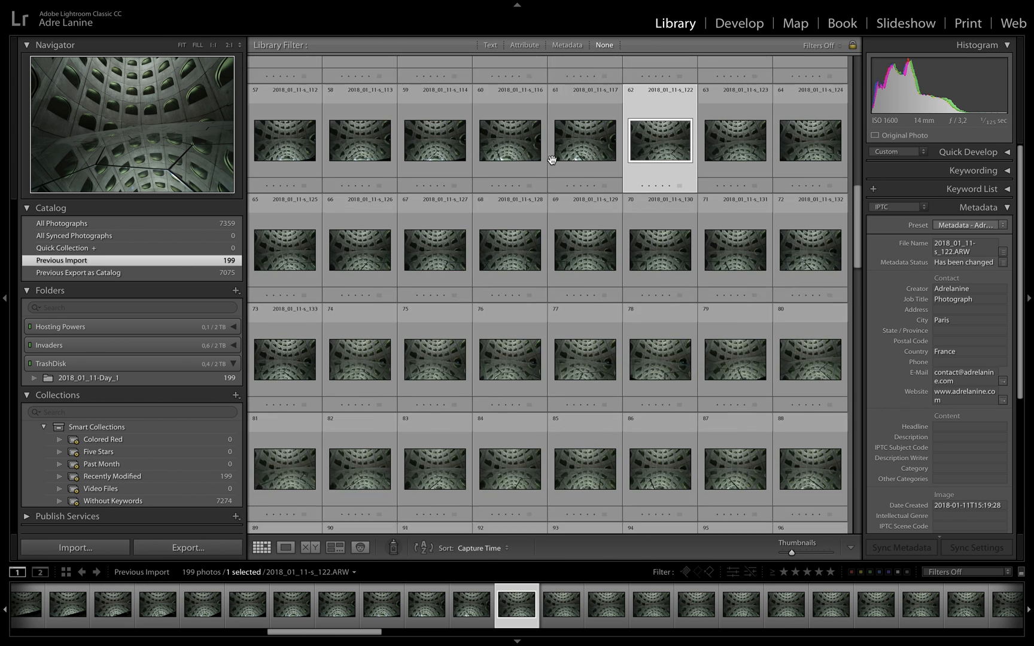
{"action": "scroll", "coordinate": [552, 159], "scroll_direction": "up", "scroll_amount": 10}
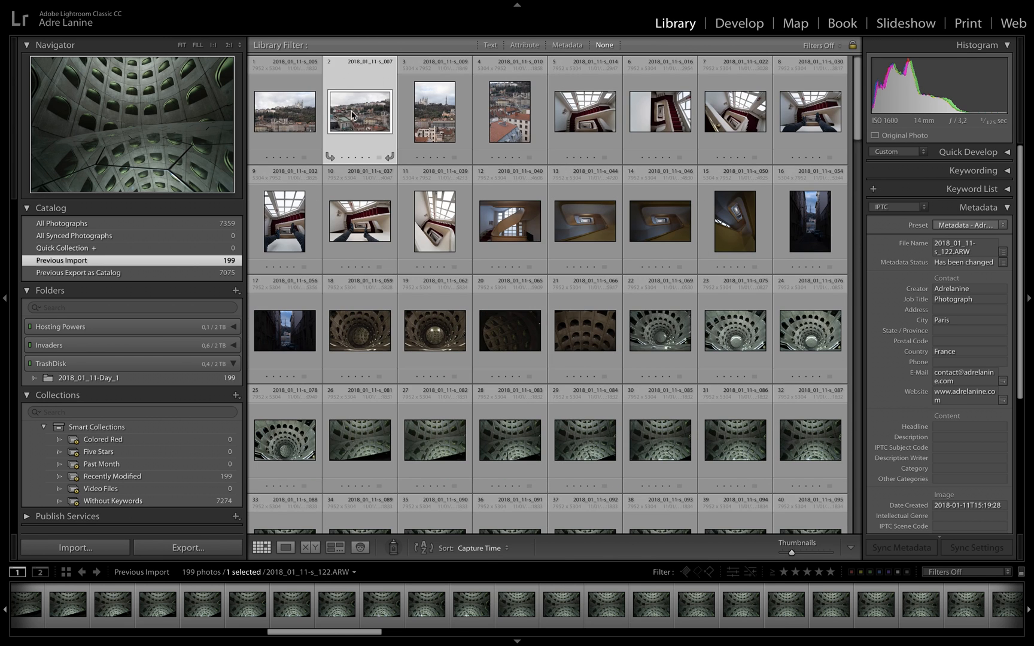
{"action": "double_click", "coordinate": [354, 116]}
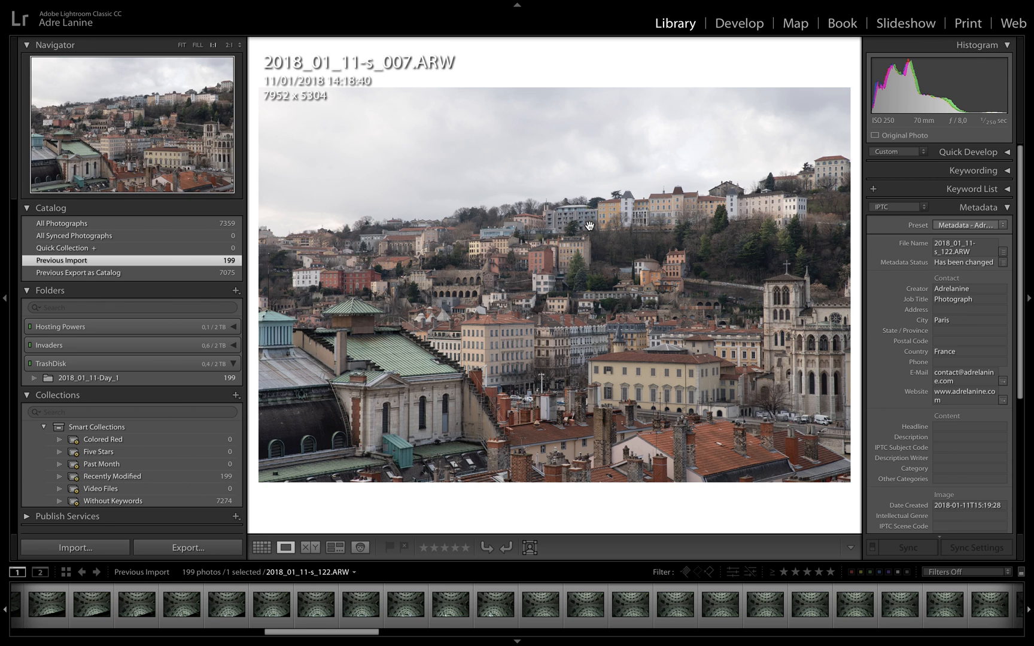
{"action": "left_click", "coordinate": [631, 211]}
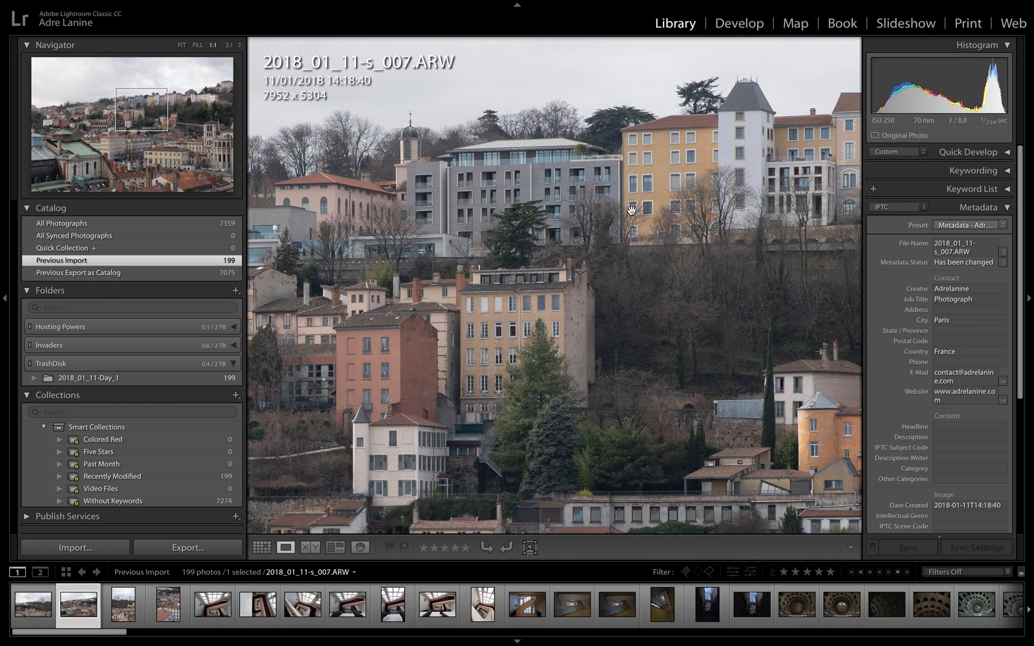
{"action": "left_click", "coordinate": [679, 193]}
{"action": "key", "text": "g"}
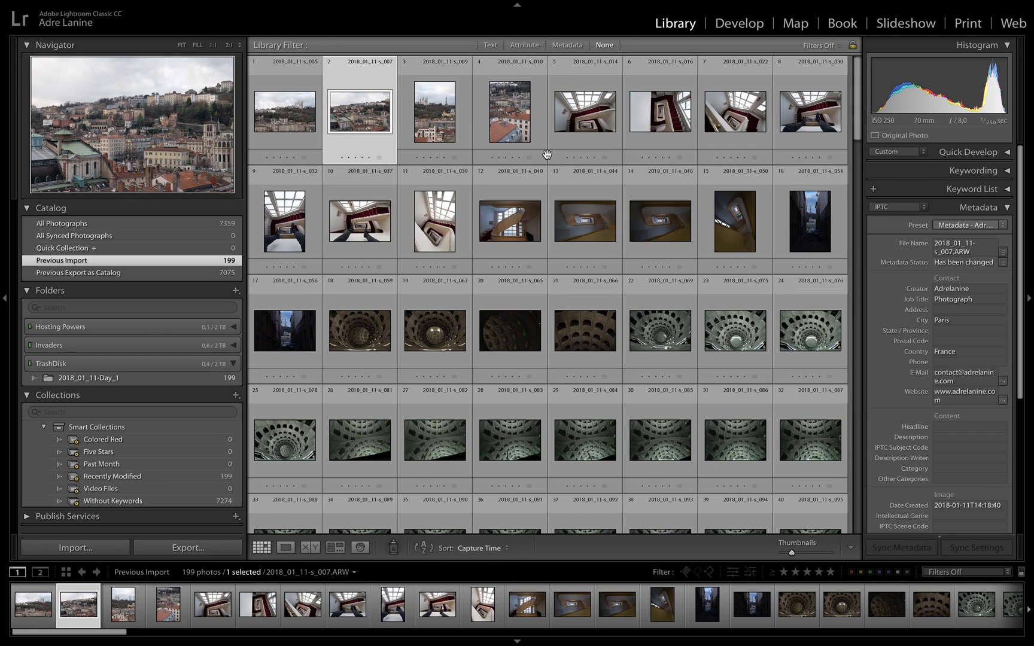